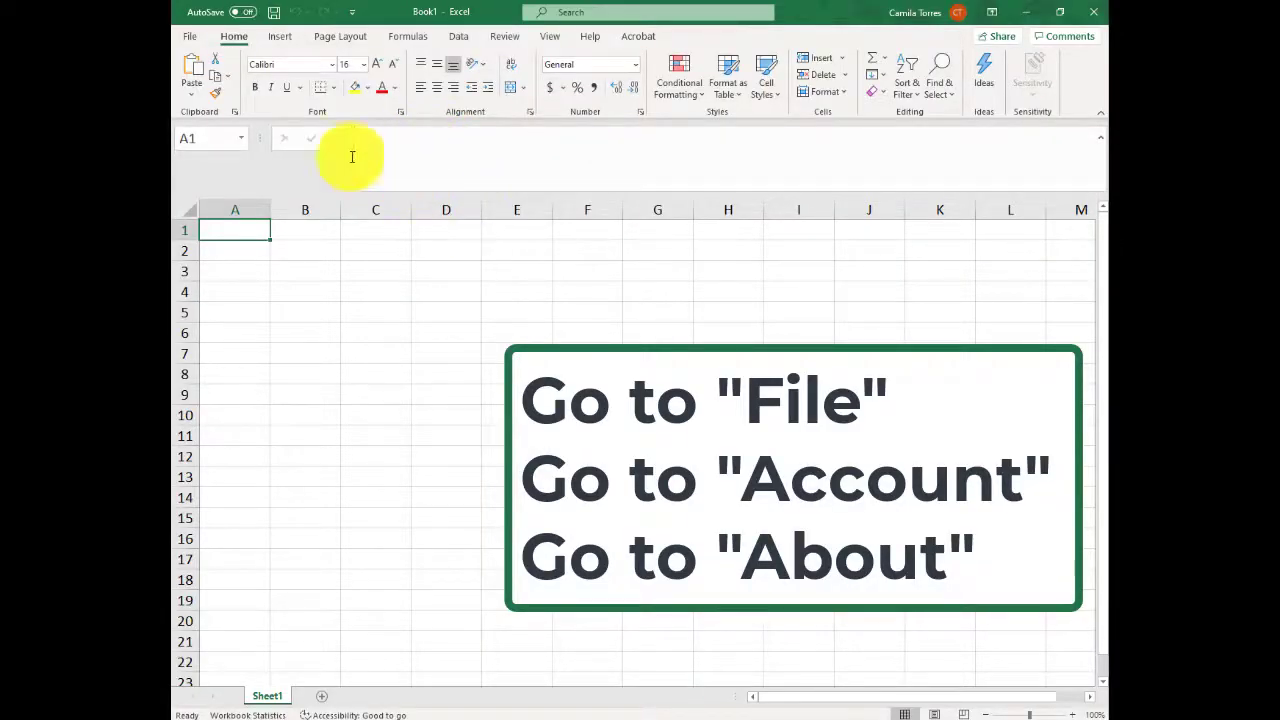
# Open the About Excel information from the account page to check the installed version
pyautogui.click(189, 36)
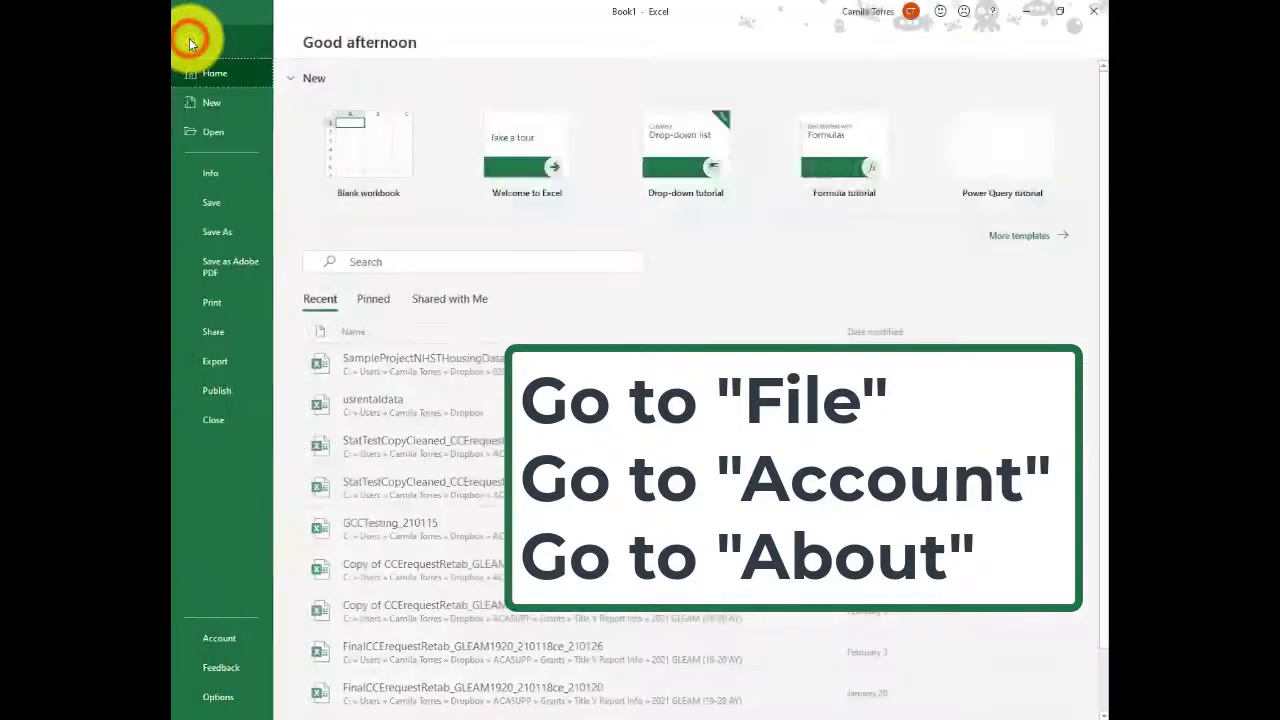
pyautogui.click(215, 640)
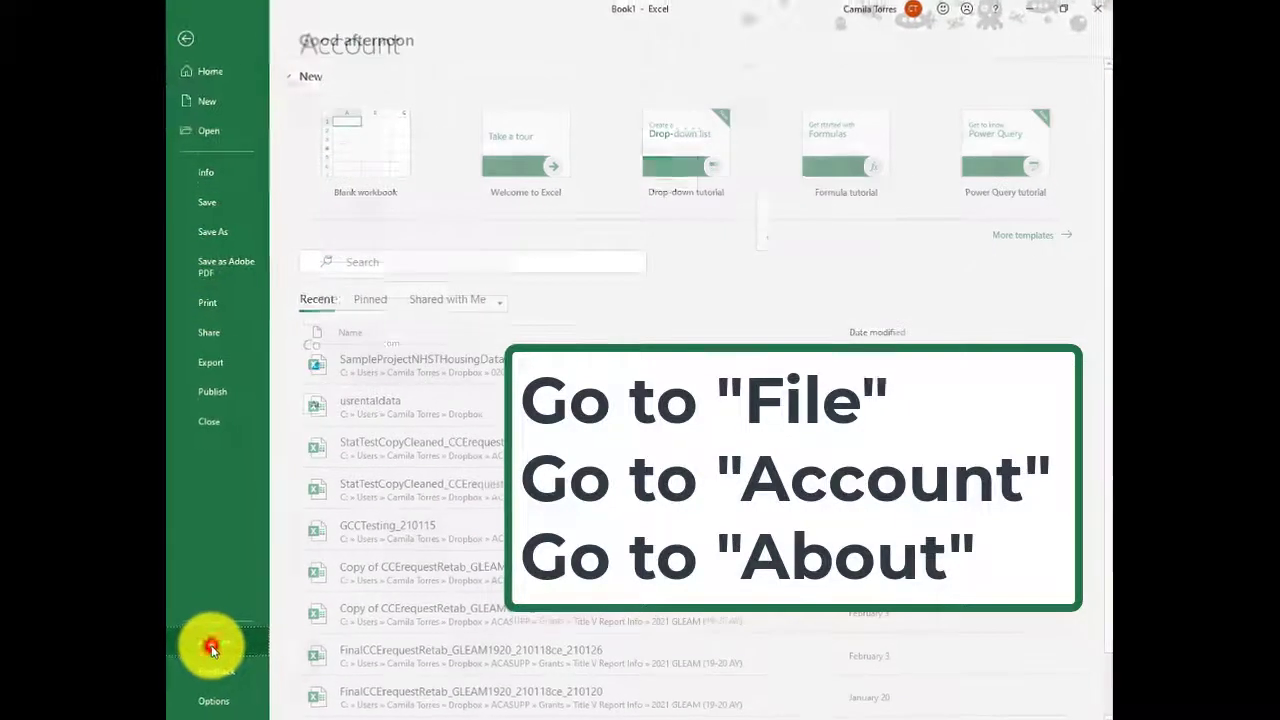
pyautogui.click(671, 280)
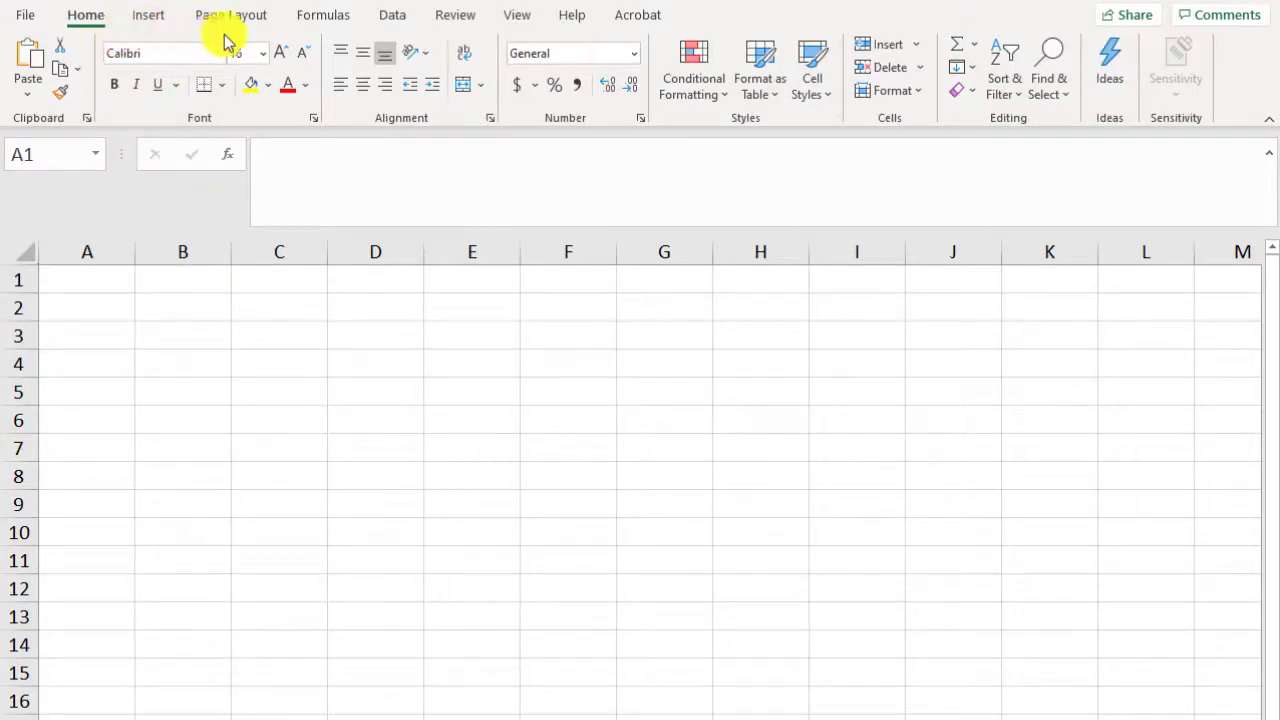
# Display the data commands to look for the Data Analysis ToolPak
pyautogui.click(392, 18)
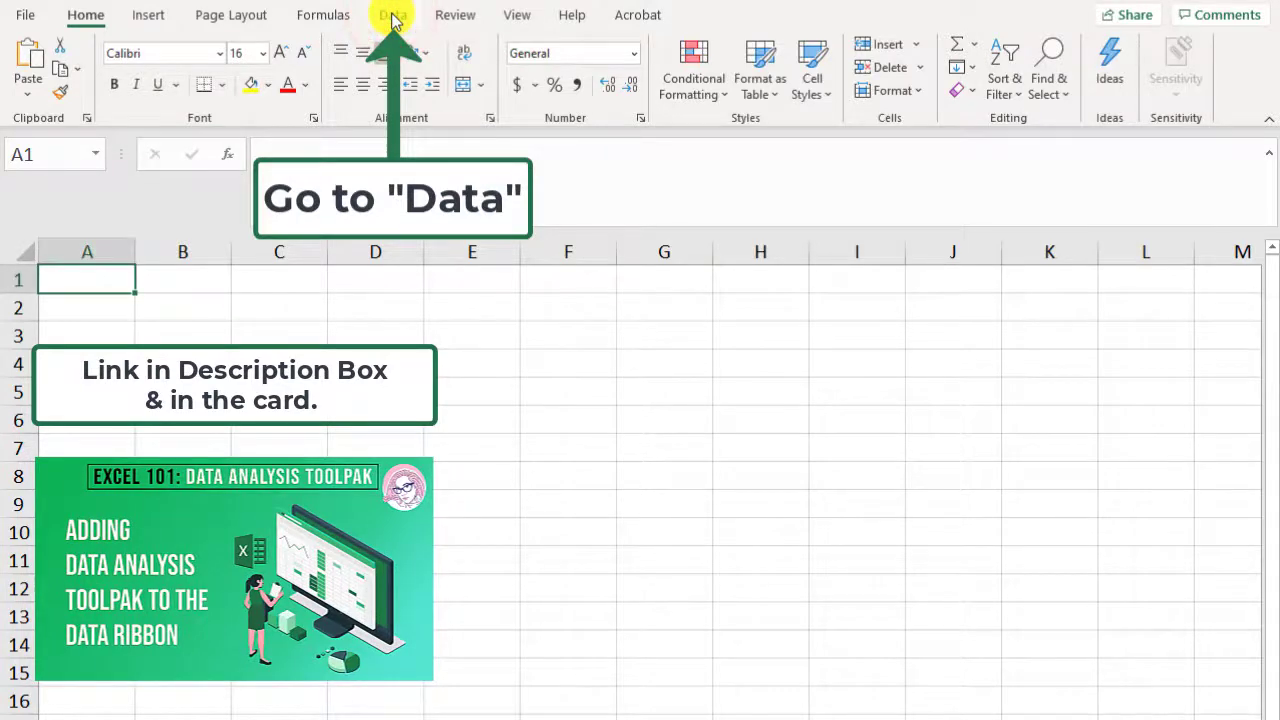
pyautogui.click(392, 18)
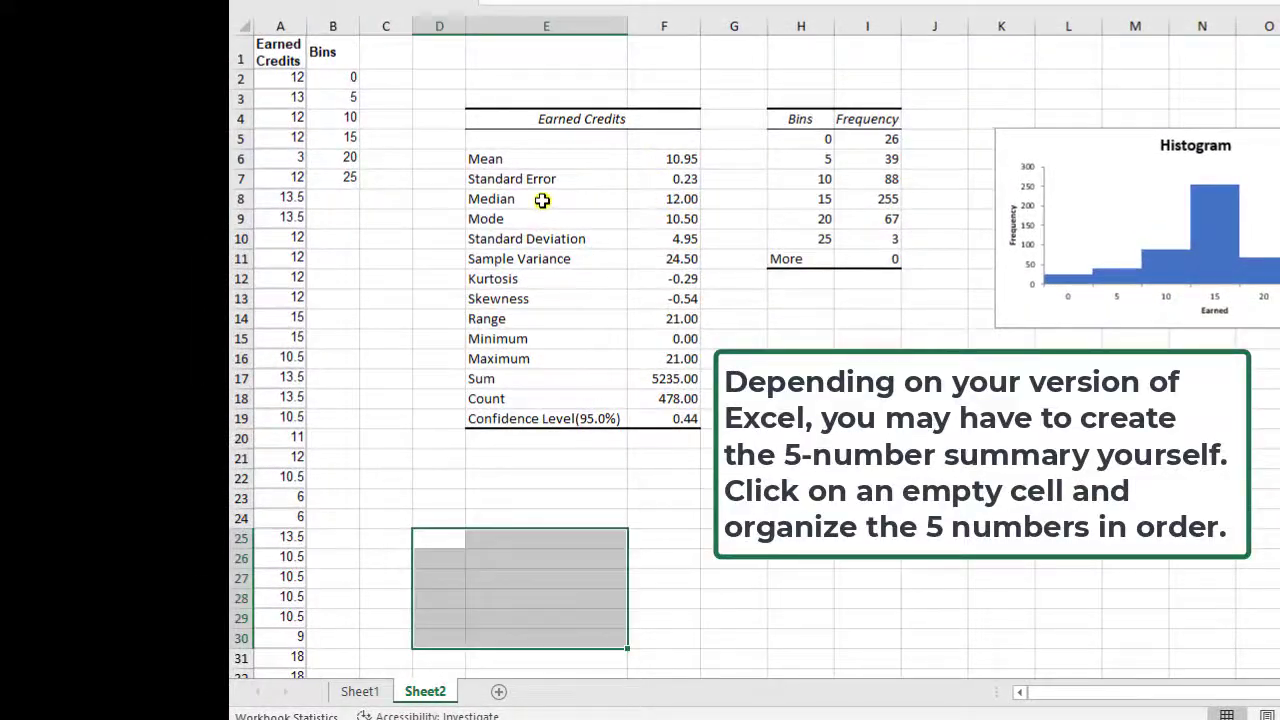
# Highlight the Median, Minimum and Maximum rows of the Earned Credits statistics table in yellow
pyautogui.moveTo(541, 200); pyautogui.dragTo(663, 198)
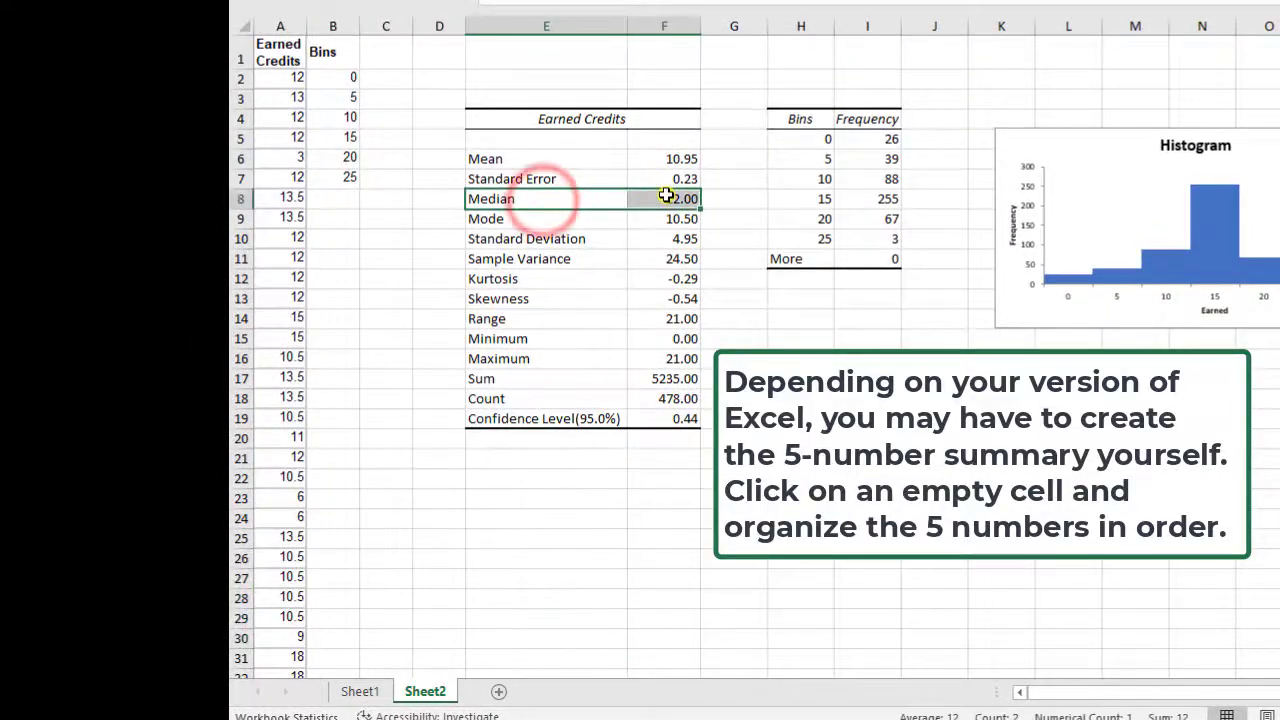
pyautogui.click(507, 2)
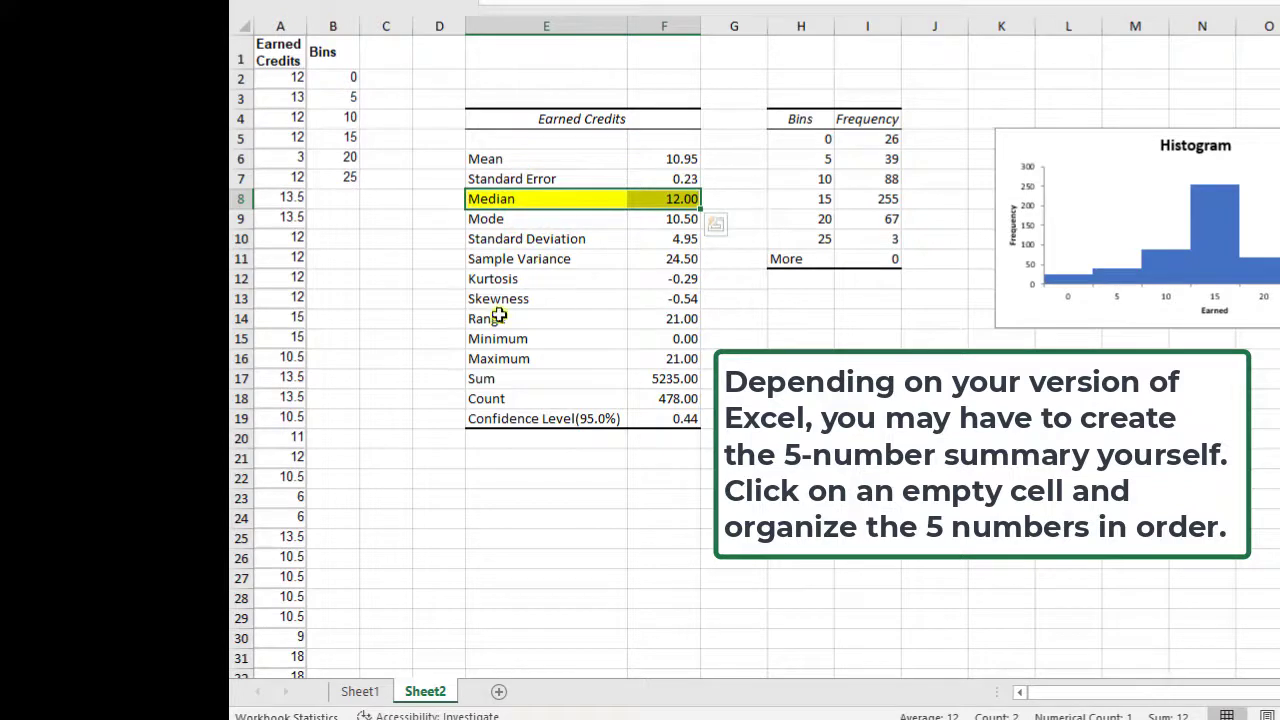
pyautogui.moveTo(481, 343); pyautogui.dragTo(672, 365)
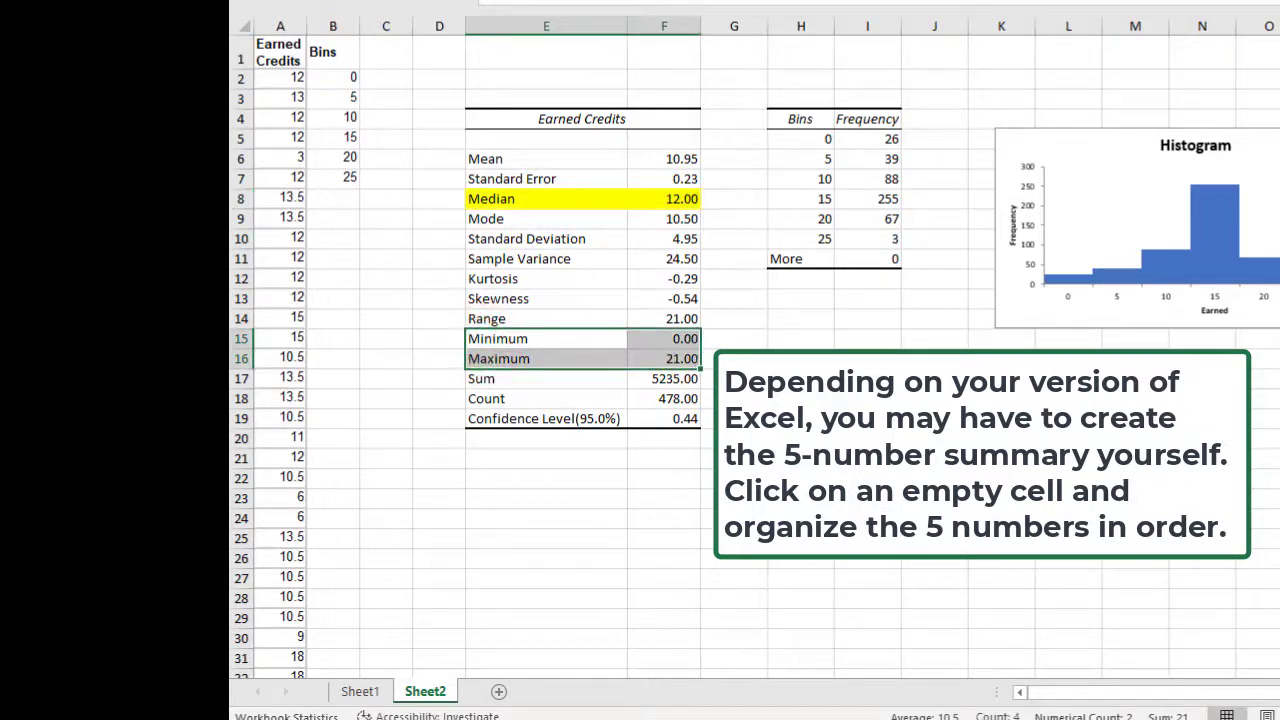
pyautogui.click(507, 2)
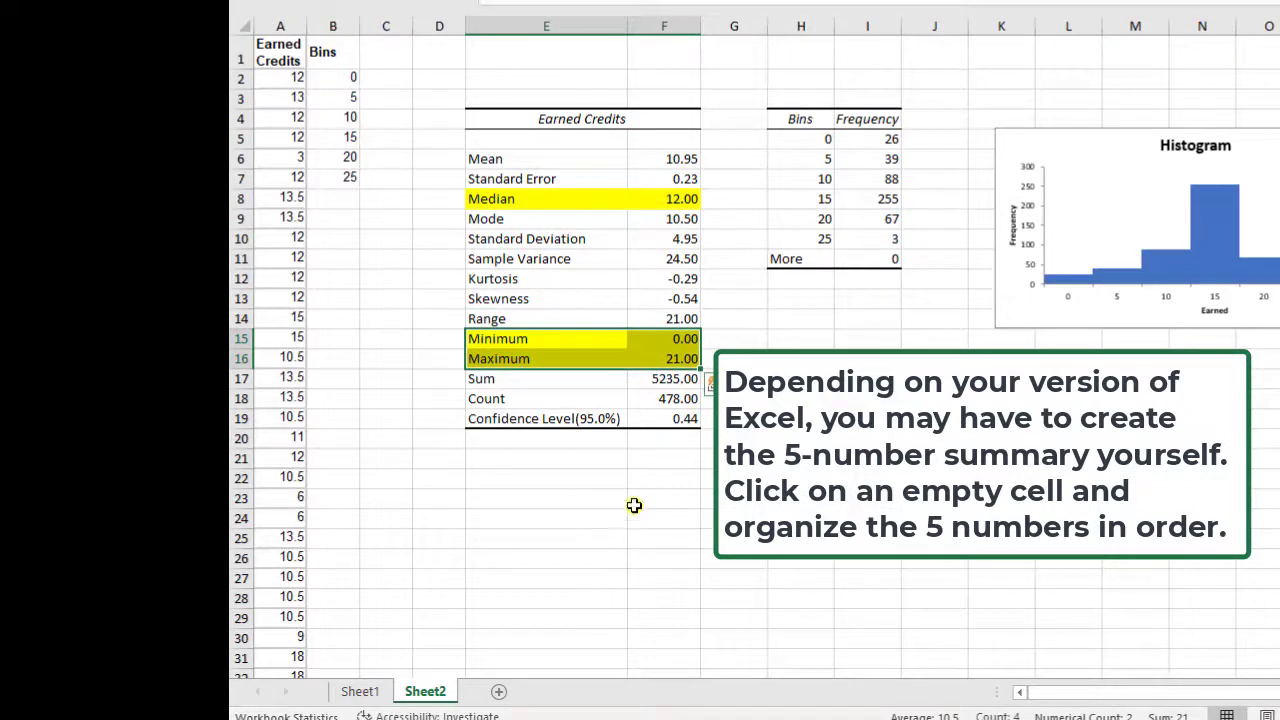
# Enter the heading "5 Number Summary" in cell E24, below the descriptive statistics table
pyautogui.click(594, 518)
pyautogui.write('5 Number Summary')
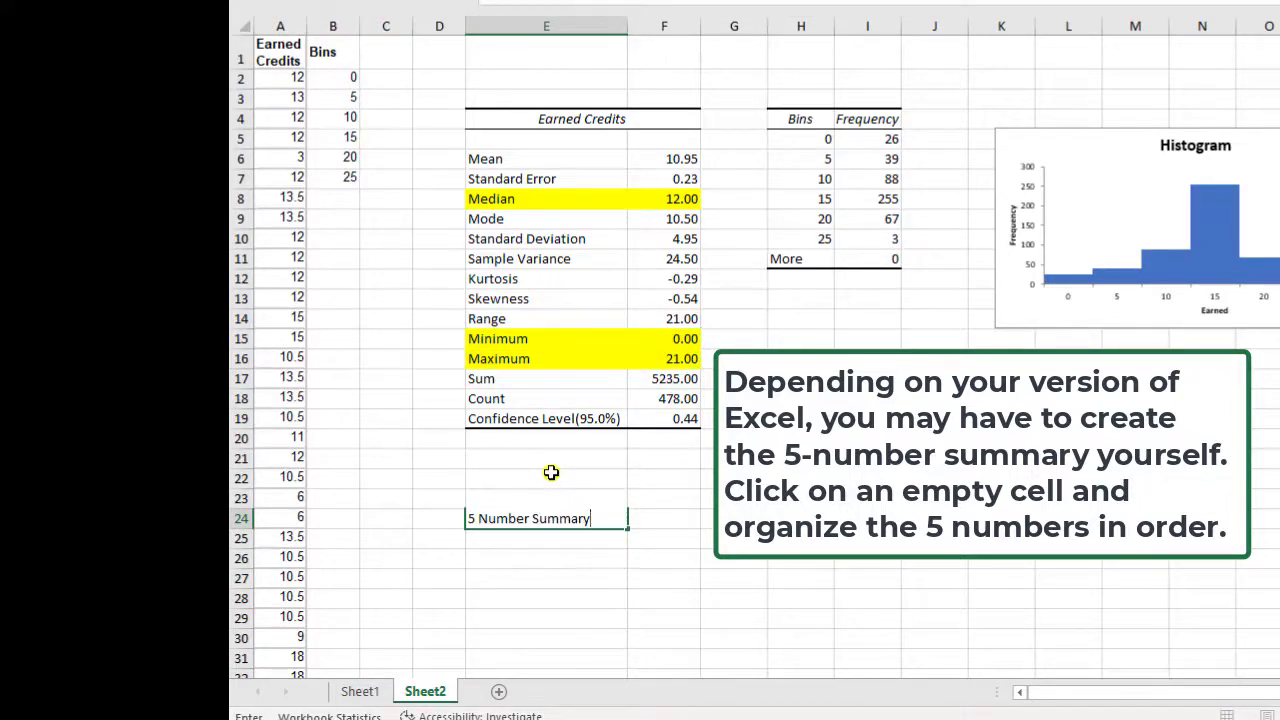
pyautogui.press('Return')
# Label cells D25 to D29 as min, LQ, median, UQ and max
pyautogui.press('Left')
pyautogui.write('m')
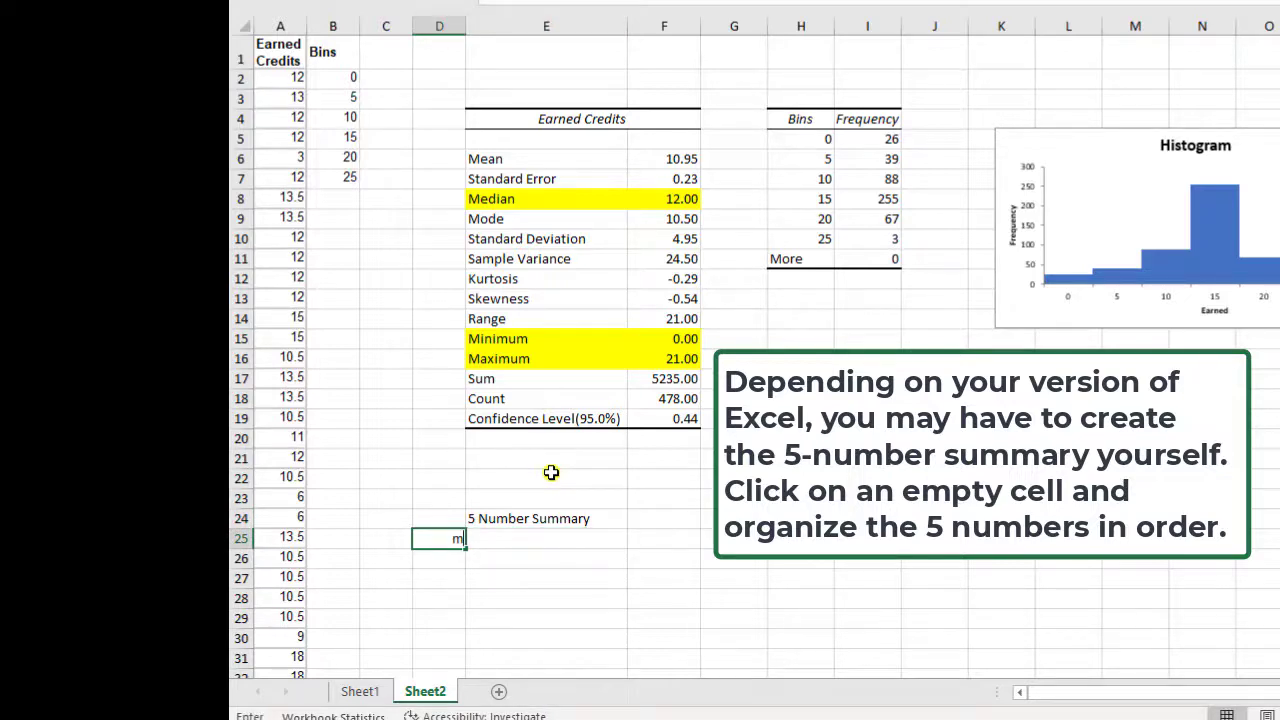
pyautogui.write('in')
pyautogui.press('Return')
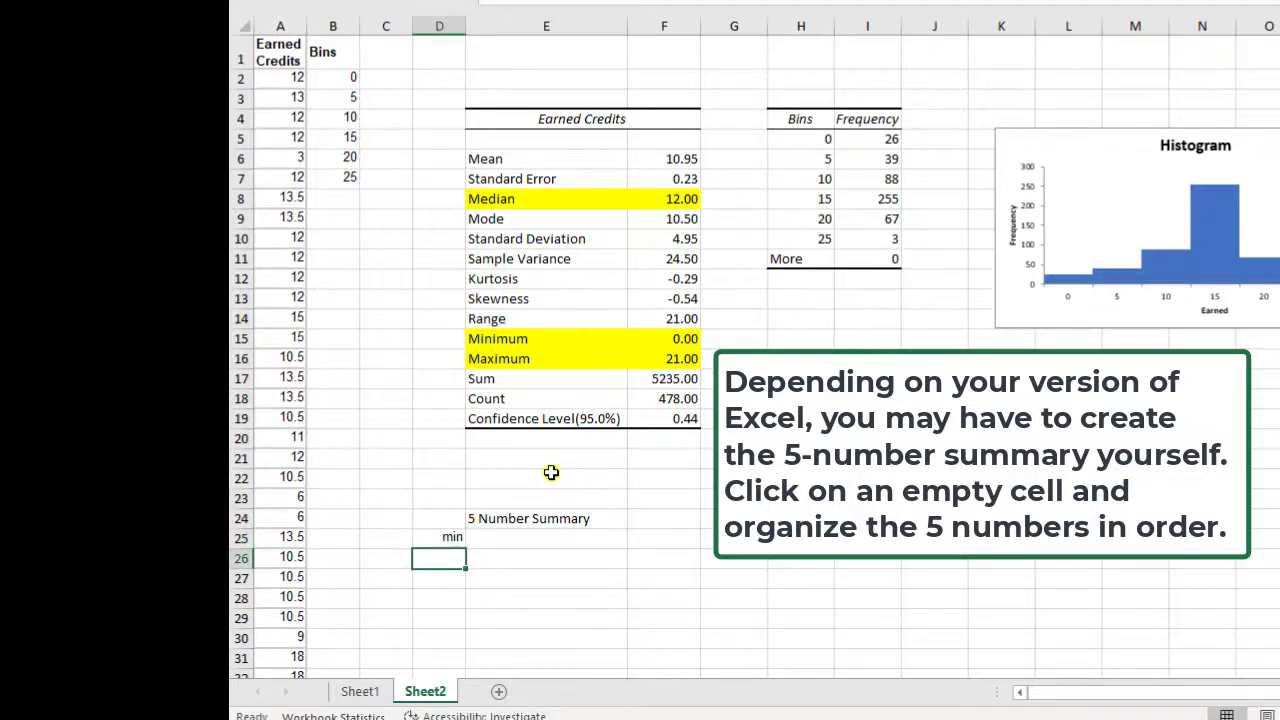
pyautogui.write('LQ')
pyautogui.press('Return')
pyautogui.write('m')
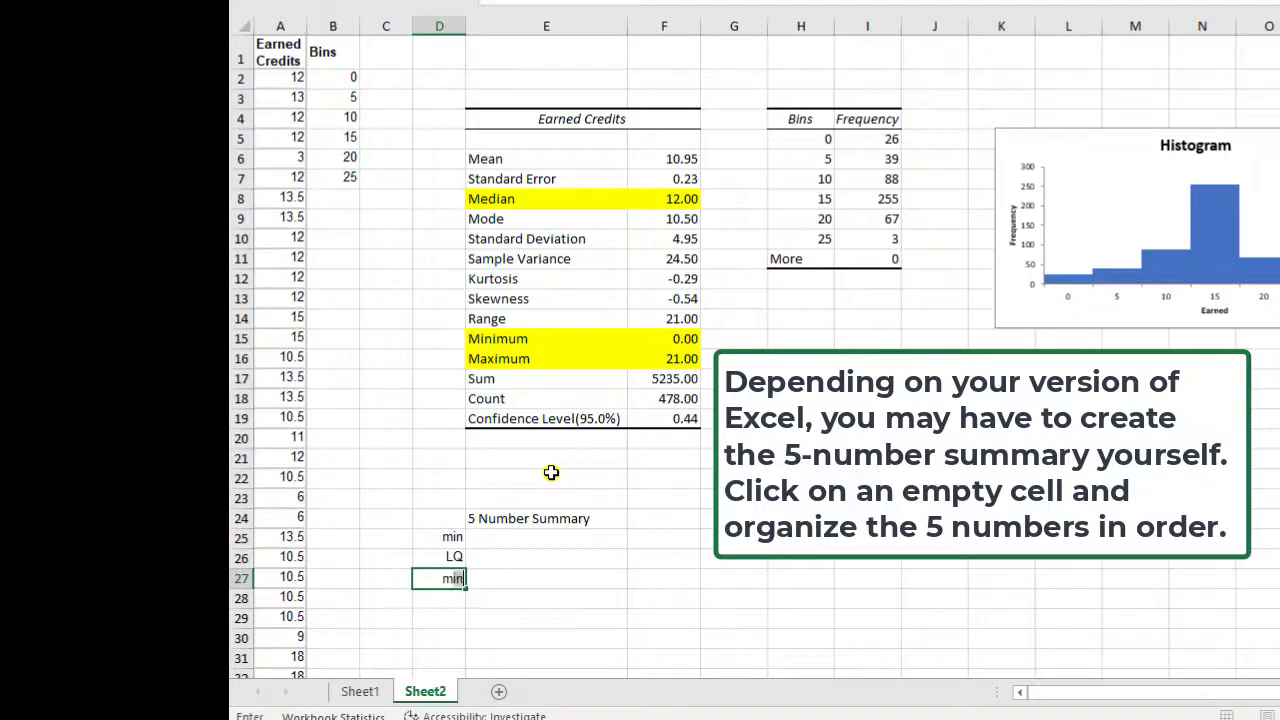
pyautogui.write('edian')
pyautogui.press('Return')
pyautogui.write('UQ')
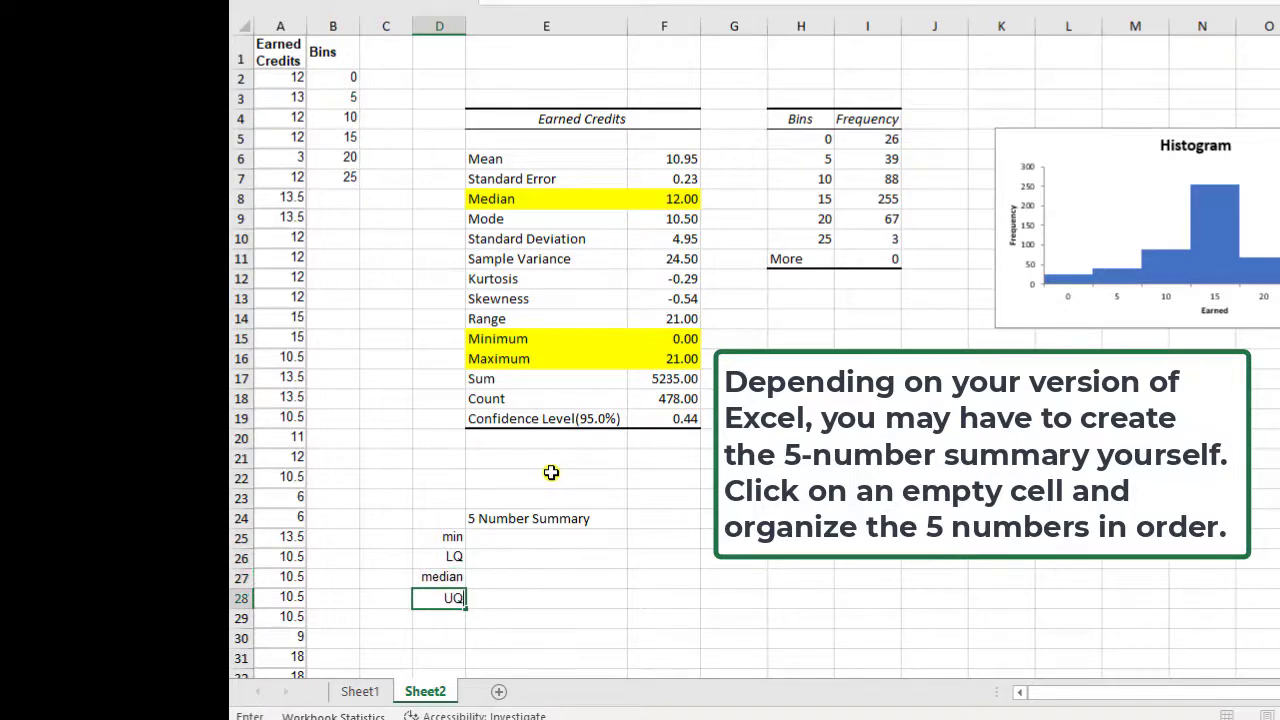
pyautogui.press('Return')
pyautogui.write('max')
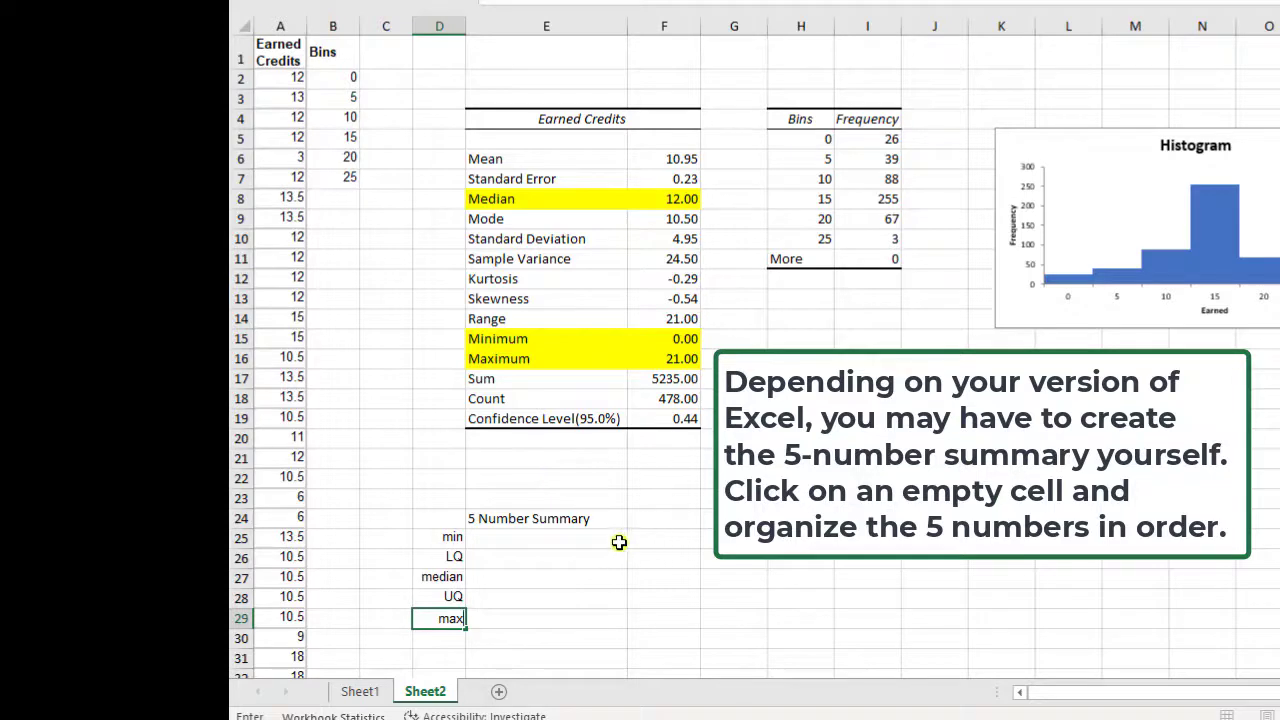
# Fill in the summary values beside their labels: 0 for min, 12 for median and 21 for max
pyautogui.click(570, 537)
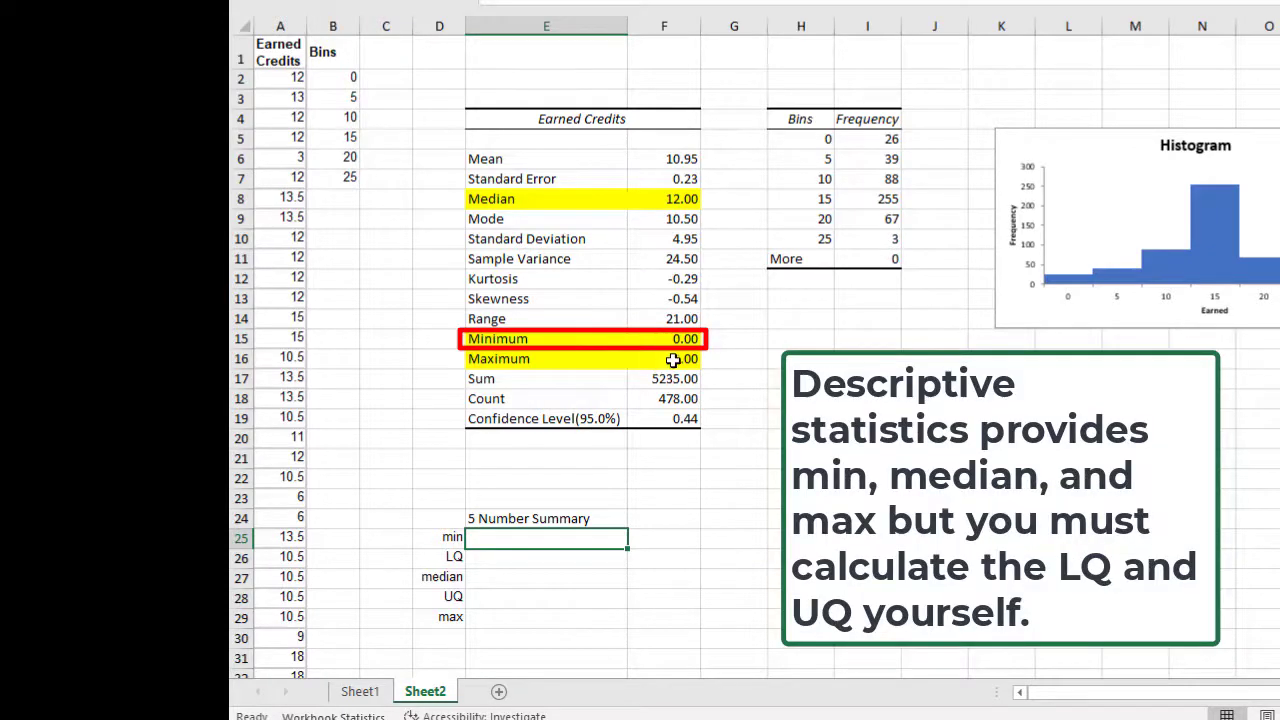
pyautogui.click(551, 534)
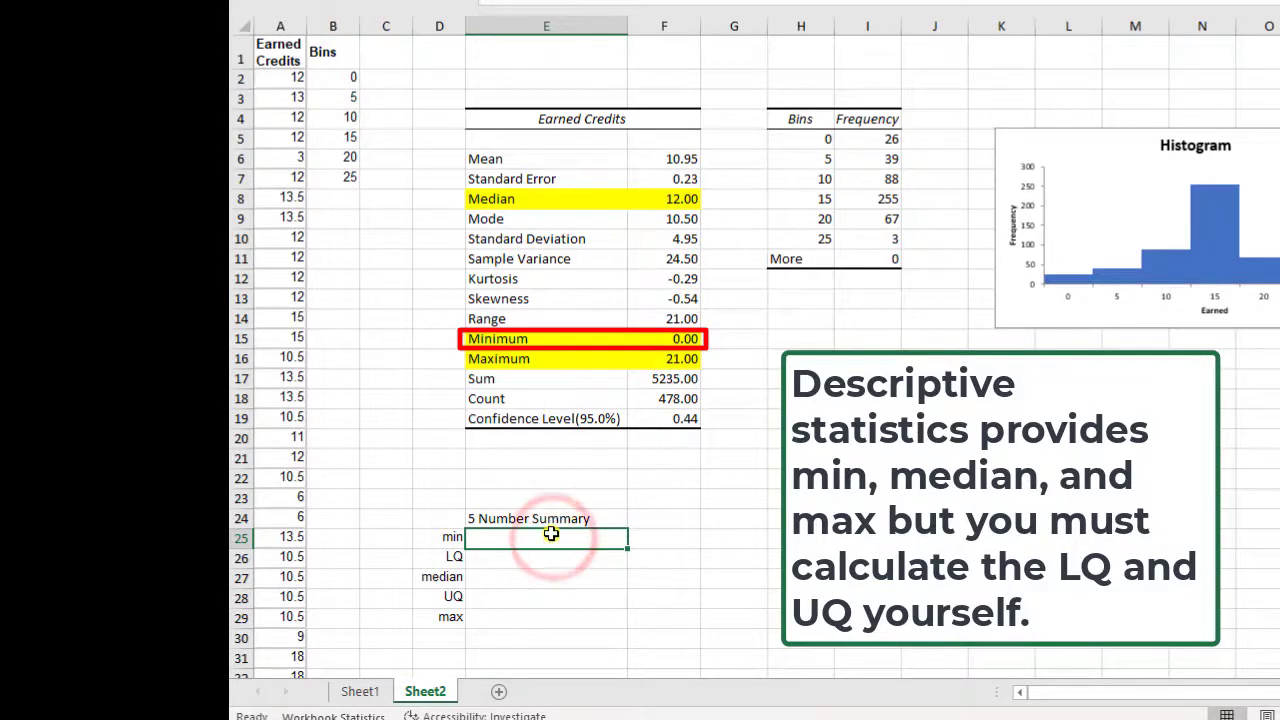
pyautogui.write('0')
pyautogui.press('Return')
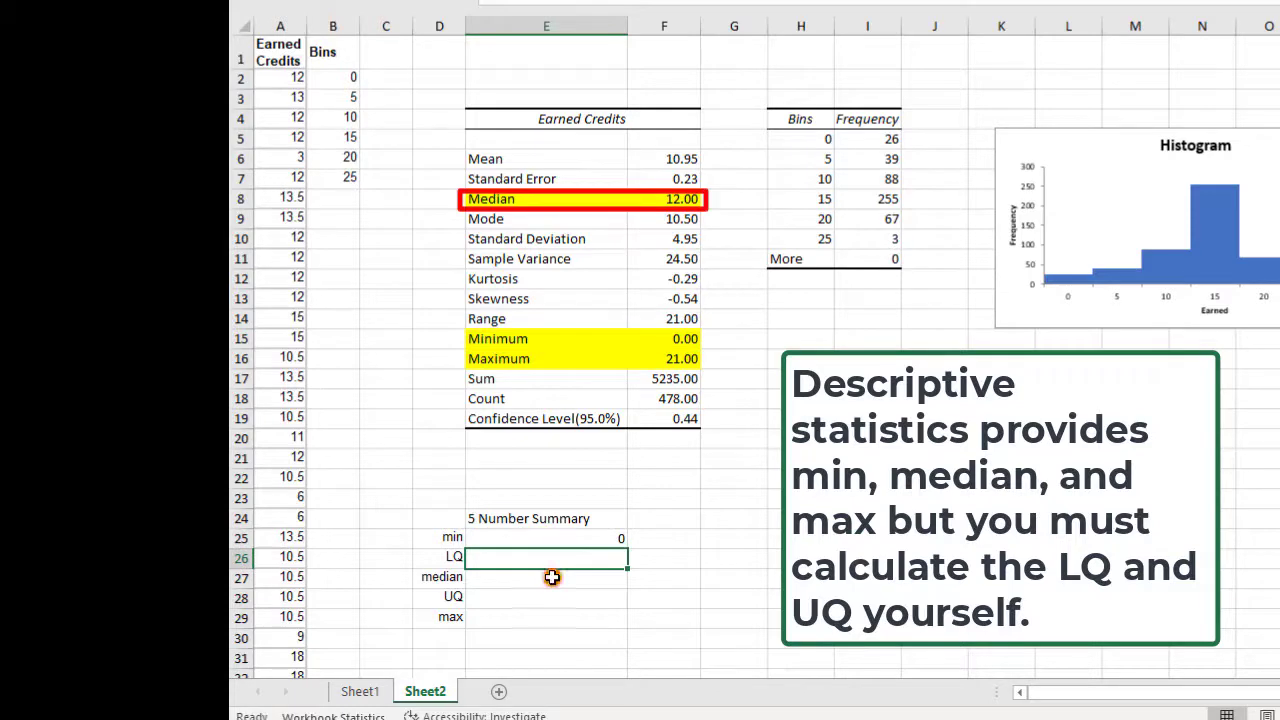
pyautogui.click(552, 577)
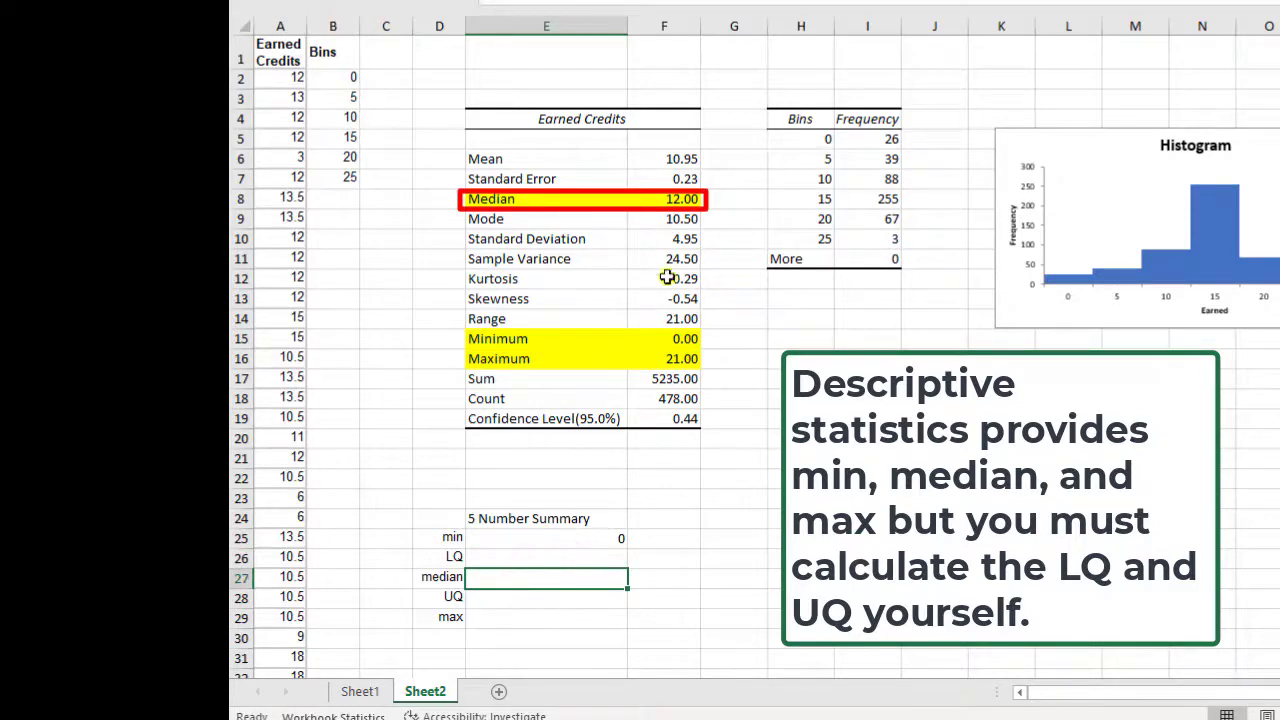
pyautogui.click(505, 578)
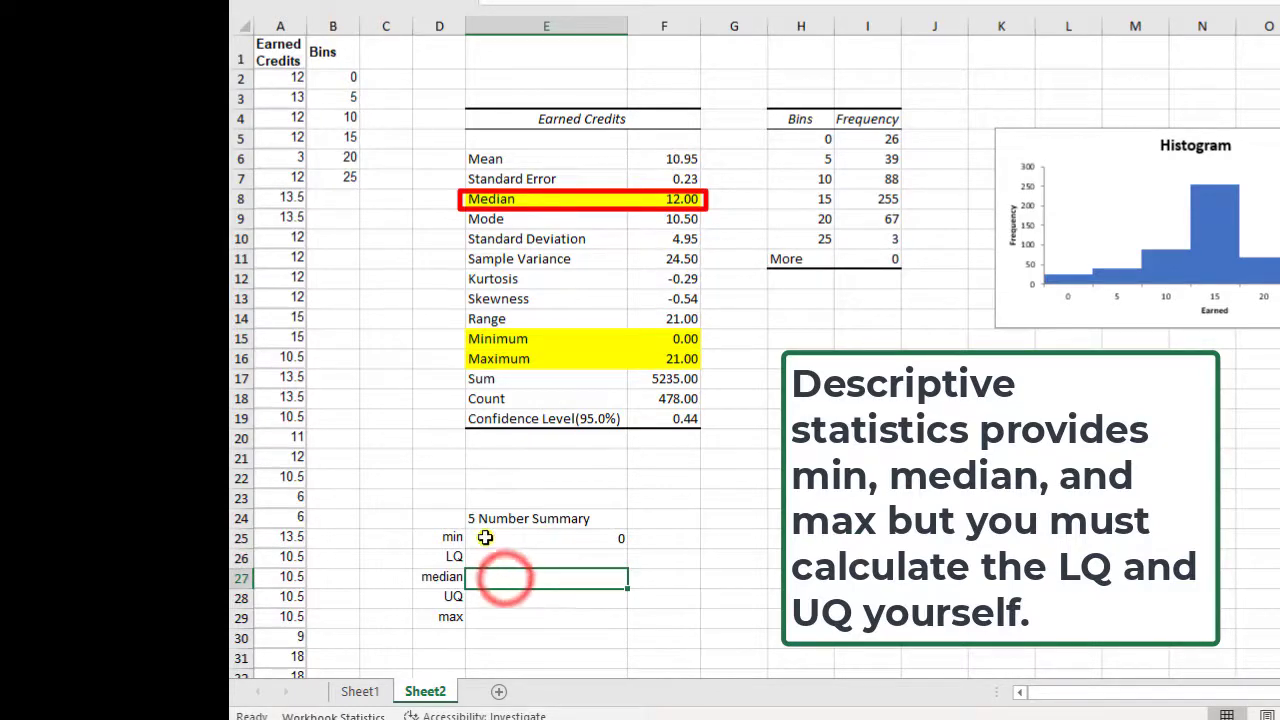
pyautogui.write('12')
pyautogui.press('Return')
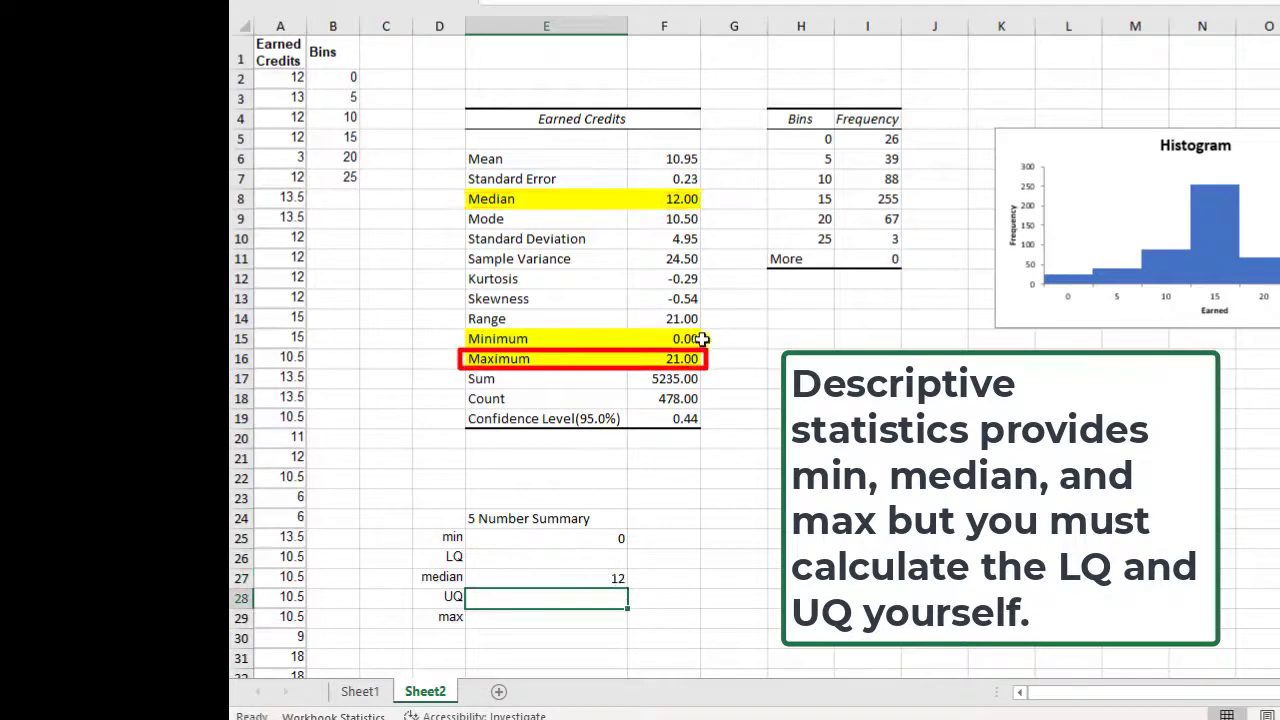
pyautogui.click(545, 616)
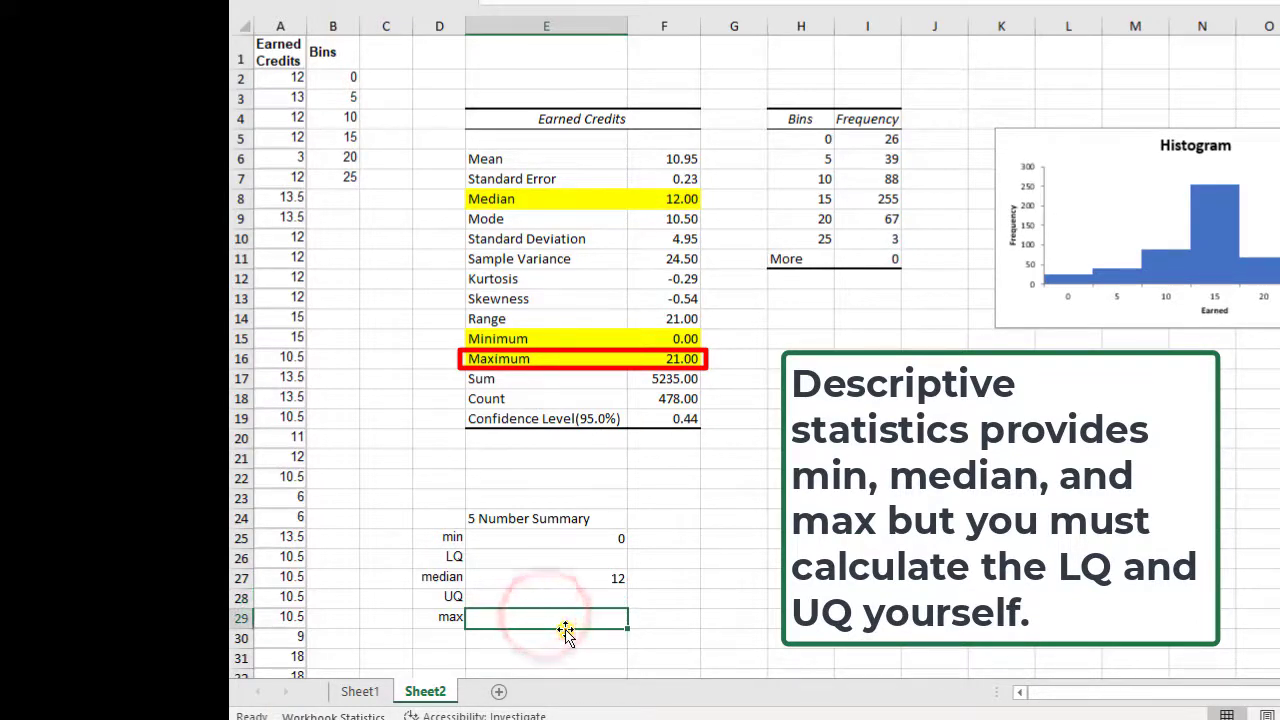
pyautogui.write('21')
pyautogui.press('Return')
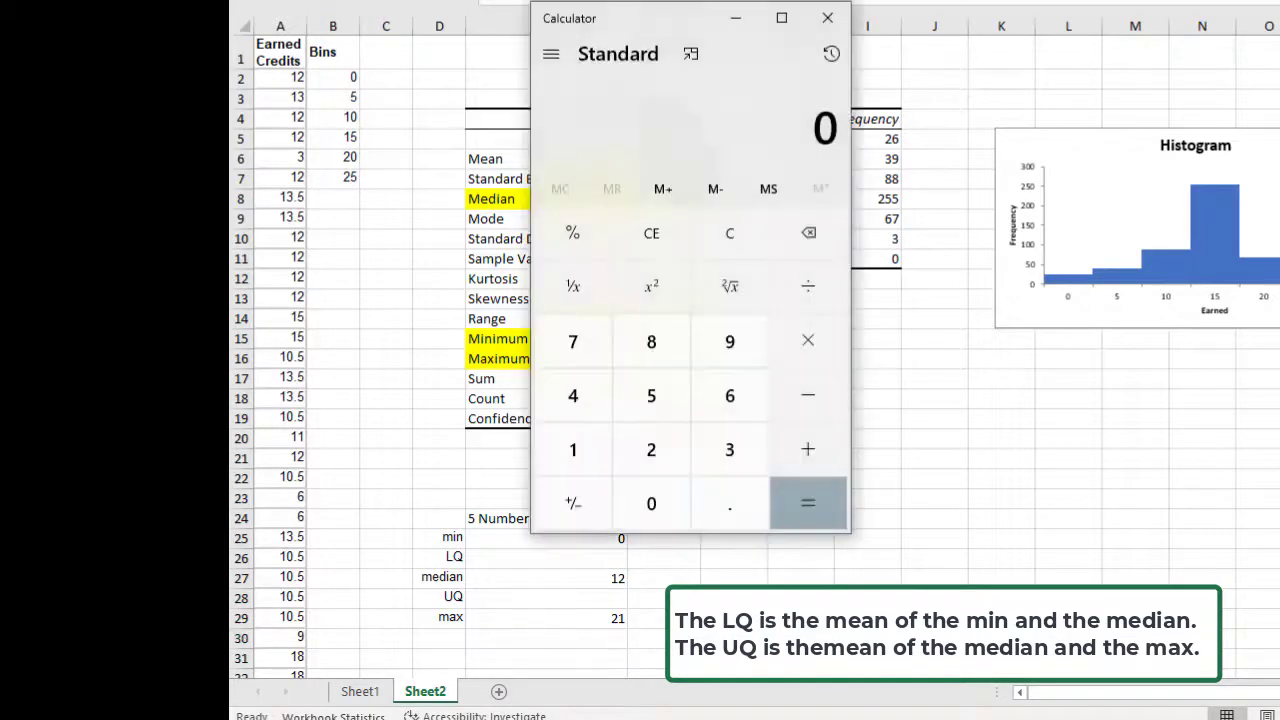
# Move the Calculator clear of the summary table and compute the lower quartile as 12 plus 0, divided by 2
pyautogui.click(683, 18)
pyautogui.moveTo(685, 20); pyautogui.dragTo(989, 36)
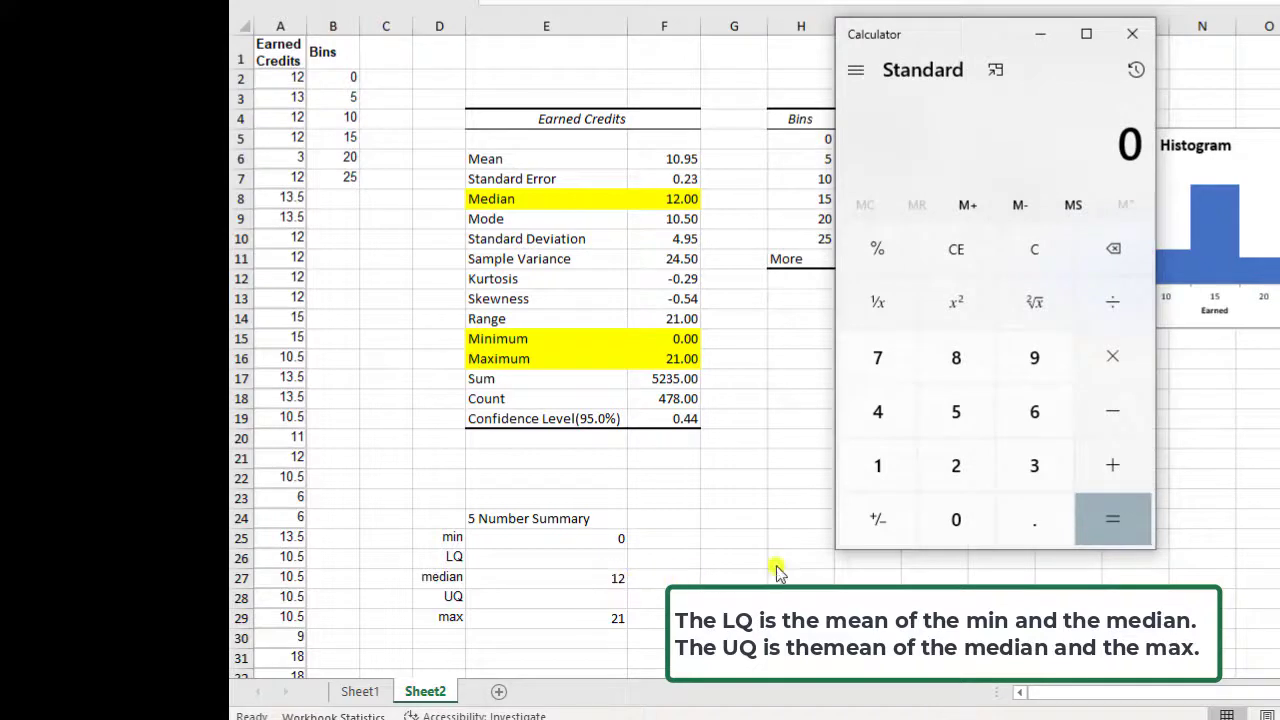
pyautogui.click(891, 478)
pyautogui.click(952, 465)
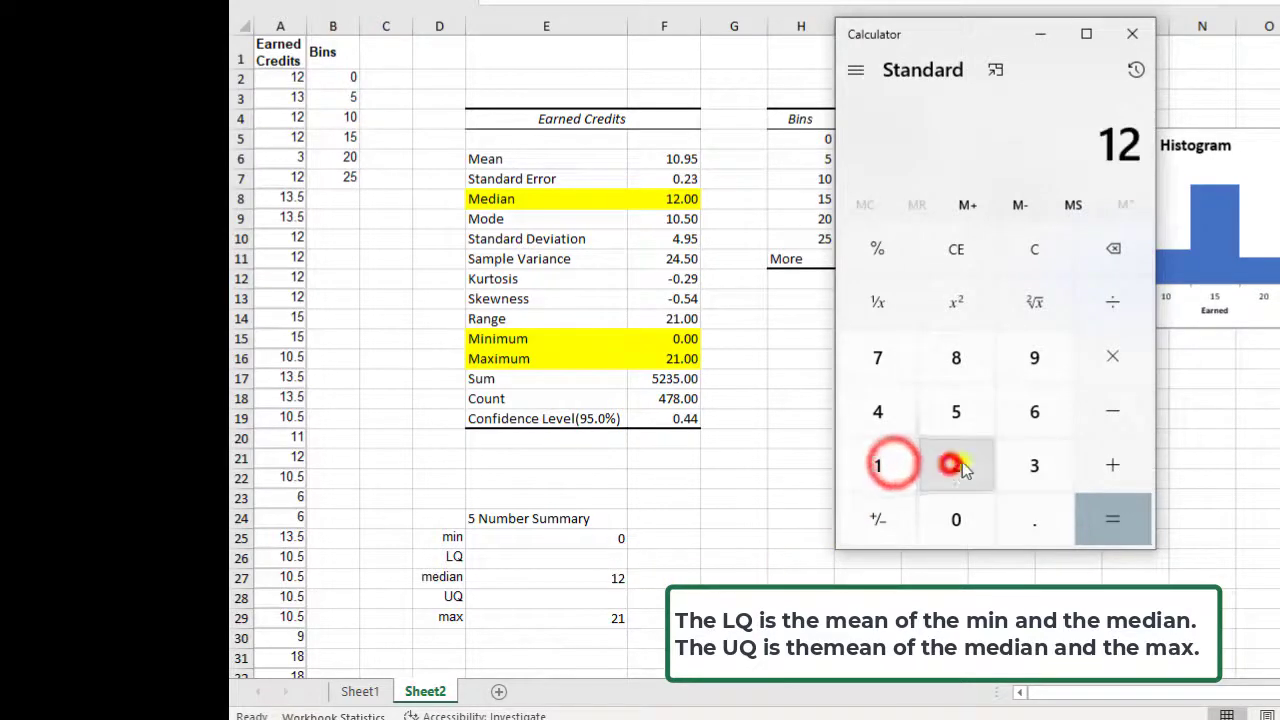
pyautogui.click(1104, 465)
pyautogui.click(963, 527)
pyautogui.click(1108, 519)
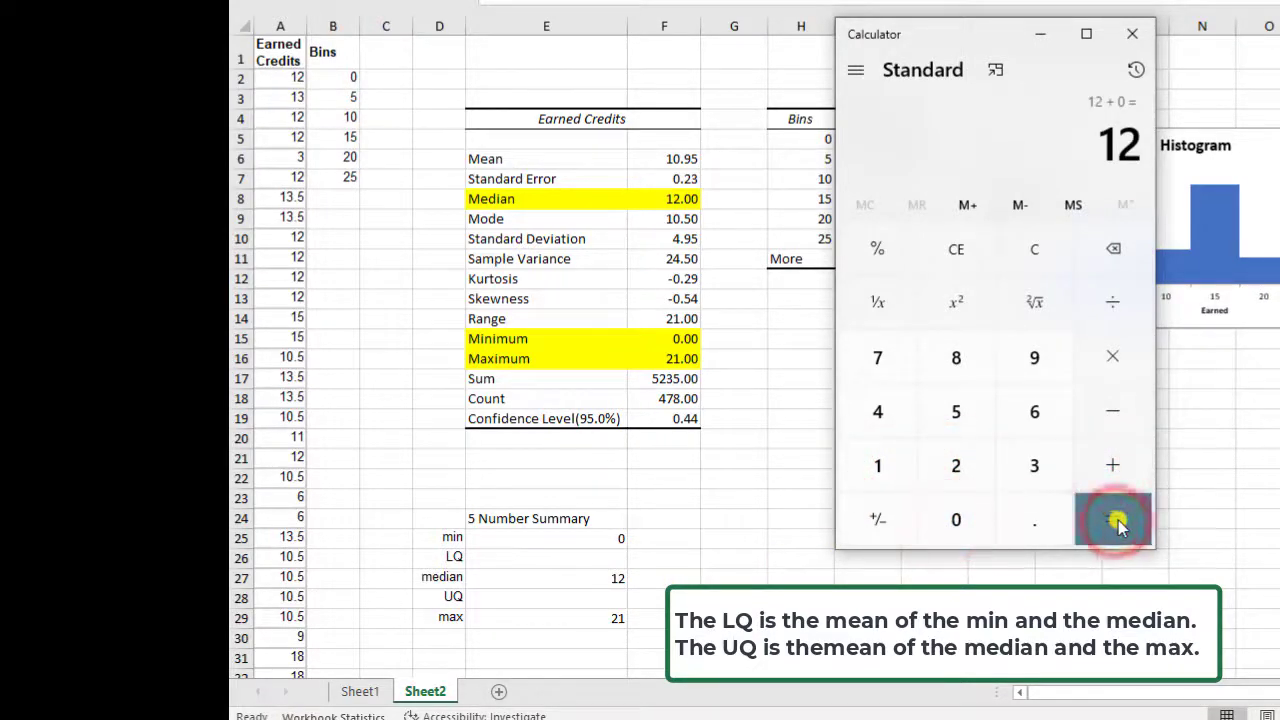
pyautogui.click(1106, 306)
pyautogui.click(957, 463)
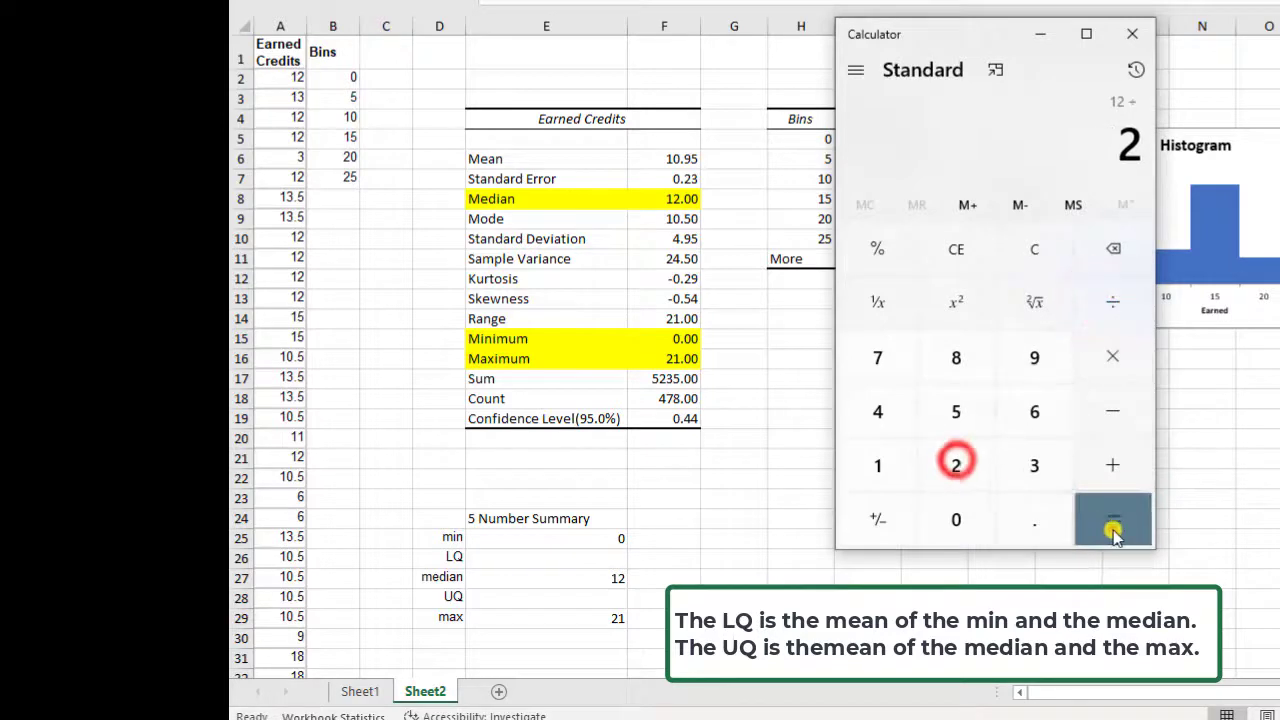
pyautogui.click(1110, 525)
# Return to the Excel sheet and enter 6 as the LQ value in cell E26
pyautogui.click(600, 557)
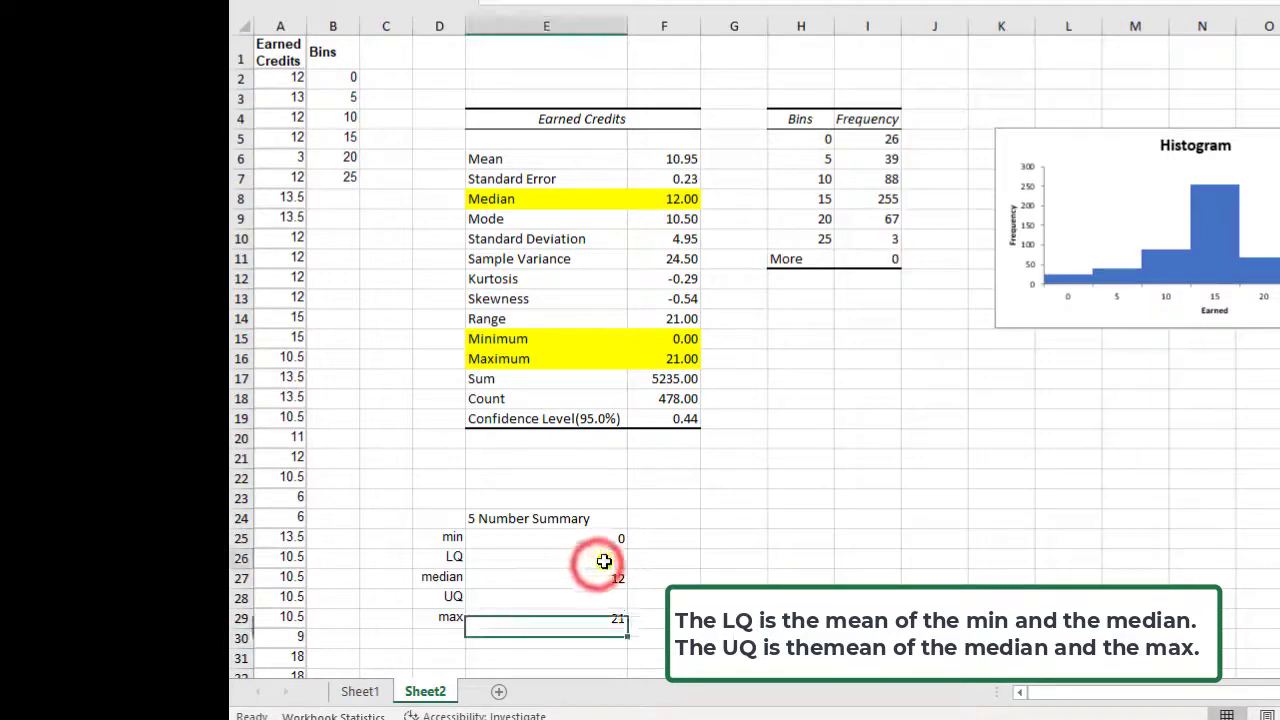
pyautogui.click(600, 557)
pyautogui.write('6')
pyautogui.press('Return')
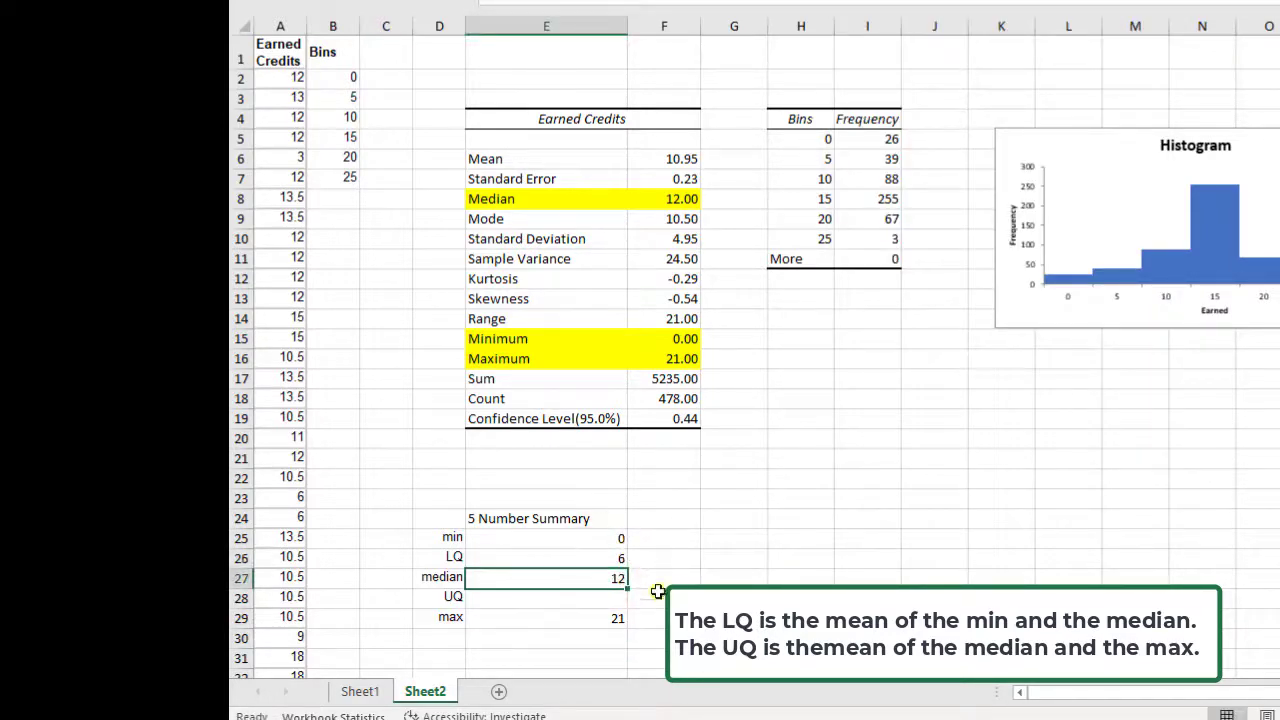
# Select the UQ value cell E28, switch to Calculator and compute 12 plus 21, divided by 2
pyautogui.click(620, 600)
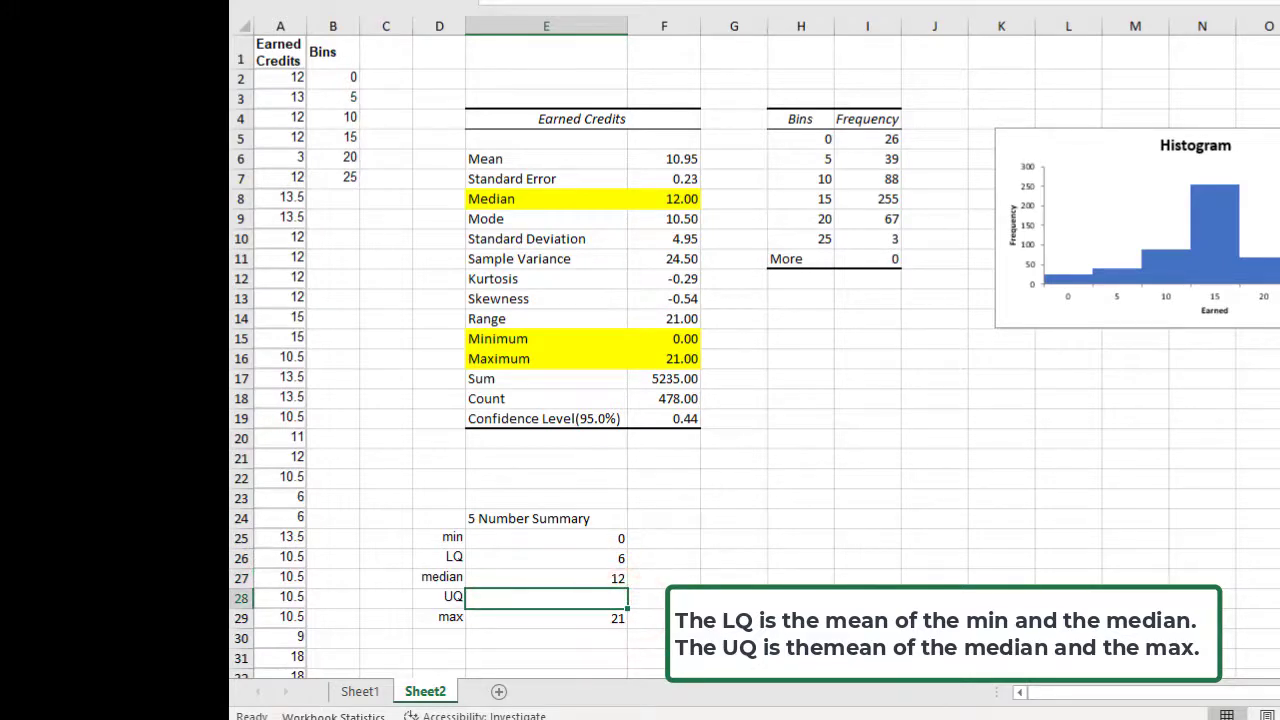
pyautogui.hotkey('alt', 'Tab')
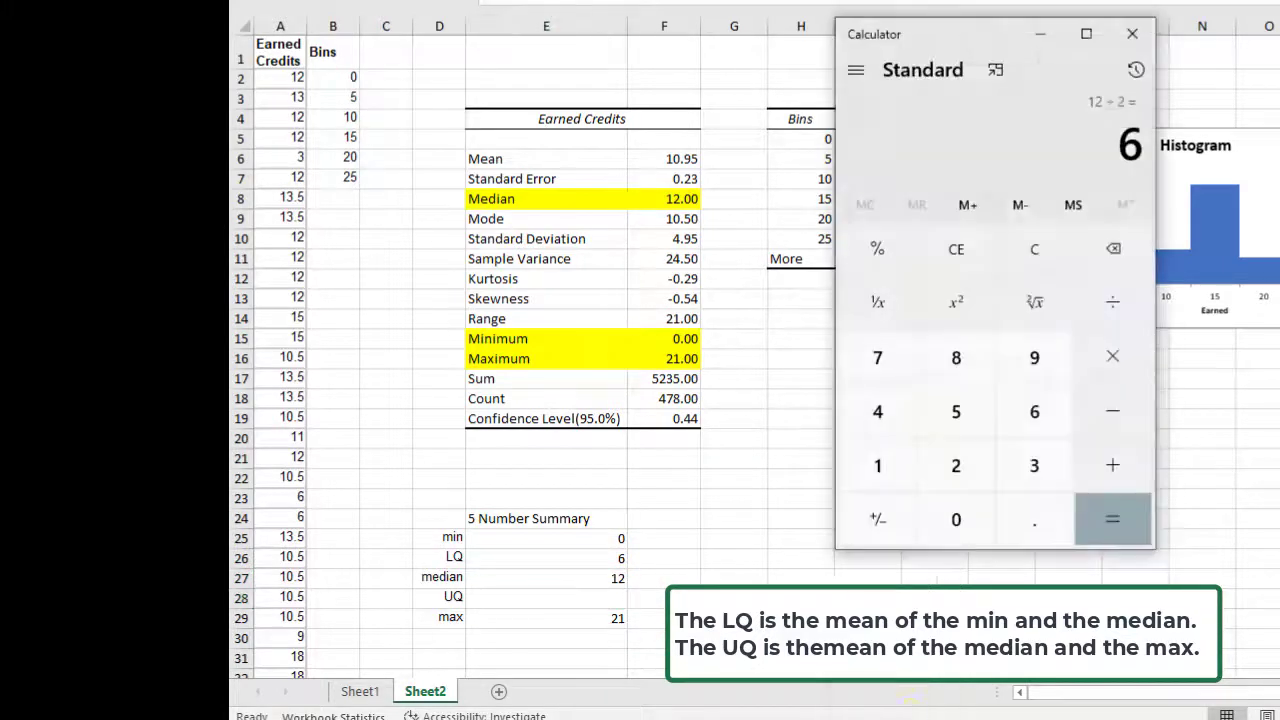
pyautogui.click(975, 255)
pyautogui.click(878, 466)
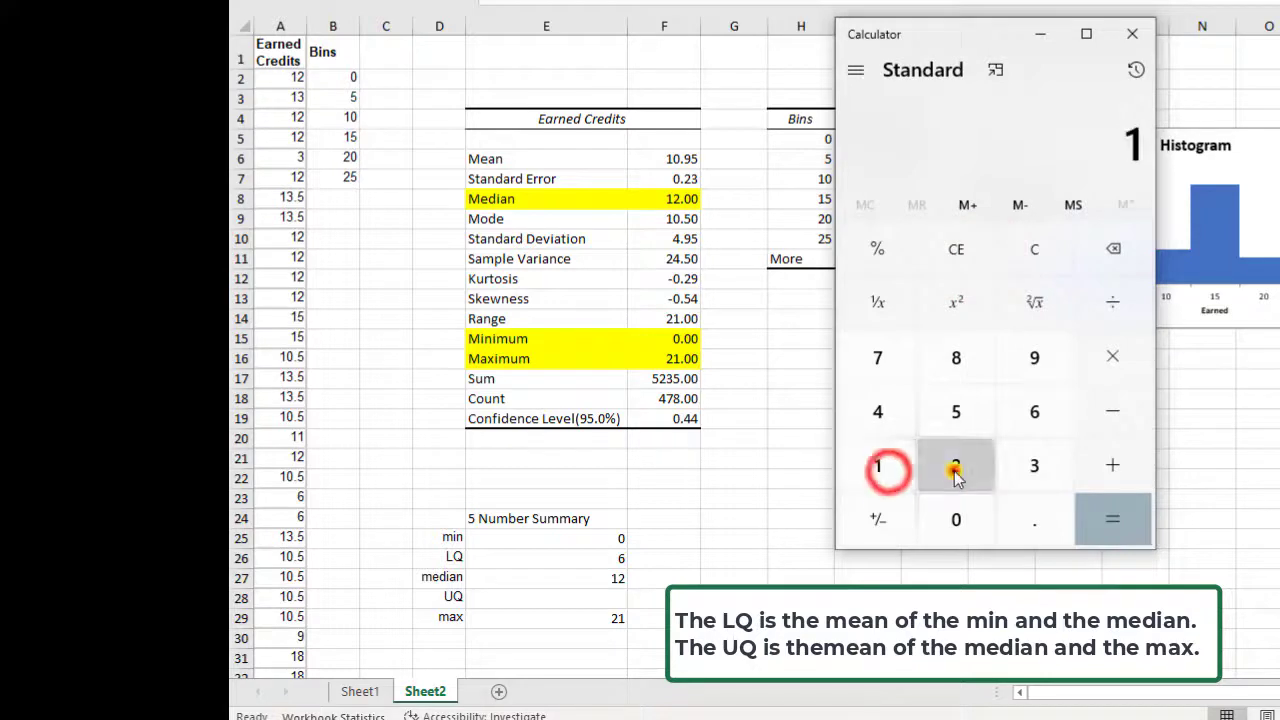
pyautogui.click(956, 466)
pyautogui.click(1115, 466)
pyautogui.click(960, 464)
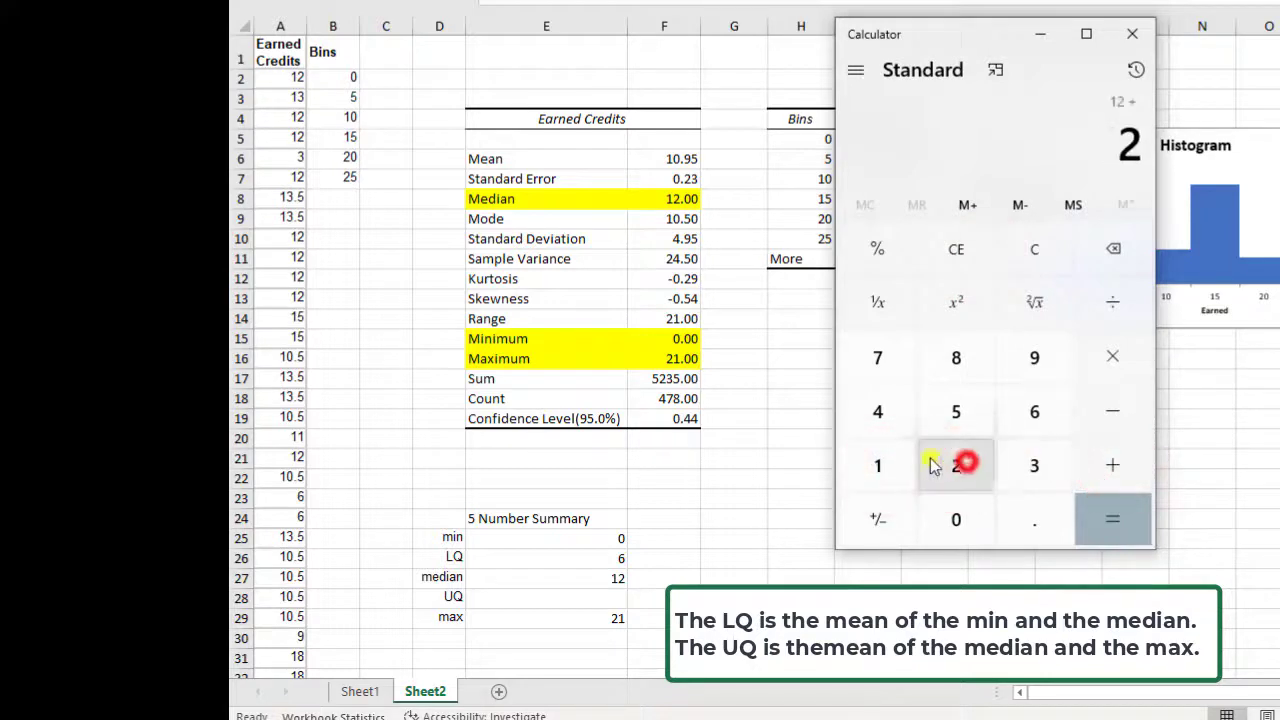
pyautogui.click(888, 463)
pyautogui.click(1108, 519)
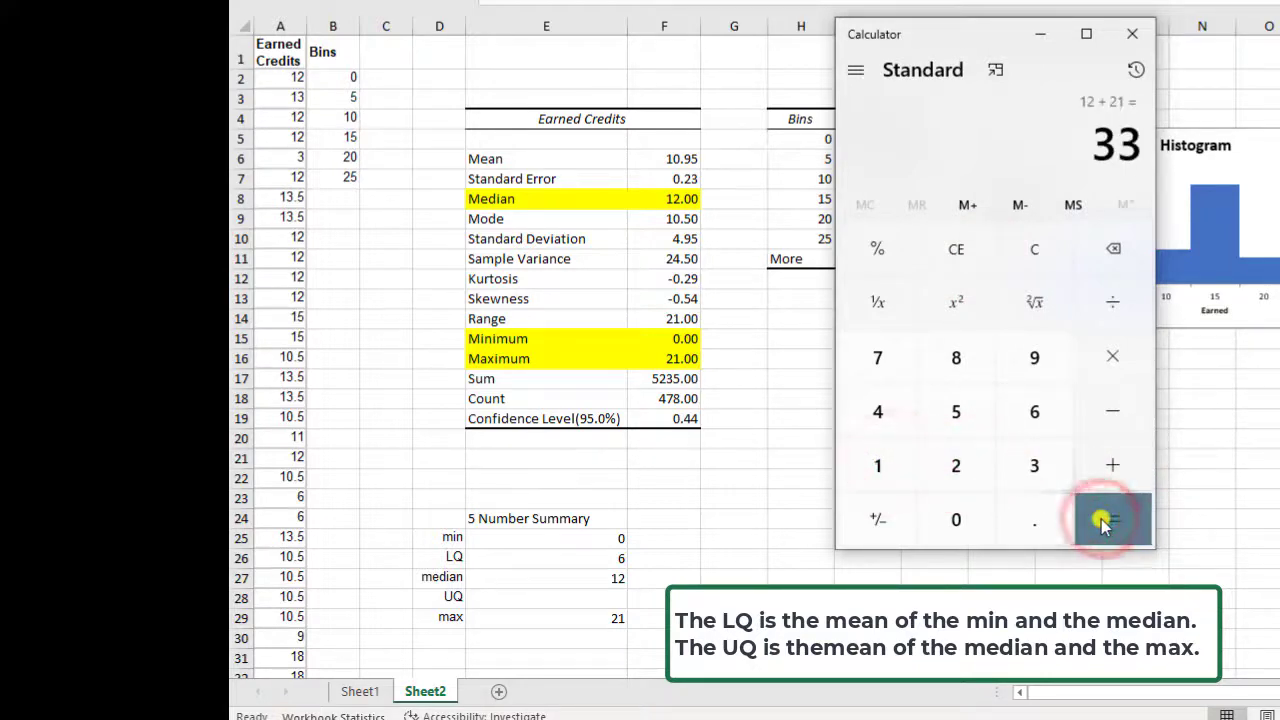
pyautogui.click(1113, 303)
pyautogui.click(953, 464)
pyautogui.click(1108, 520)
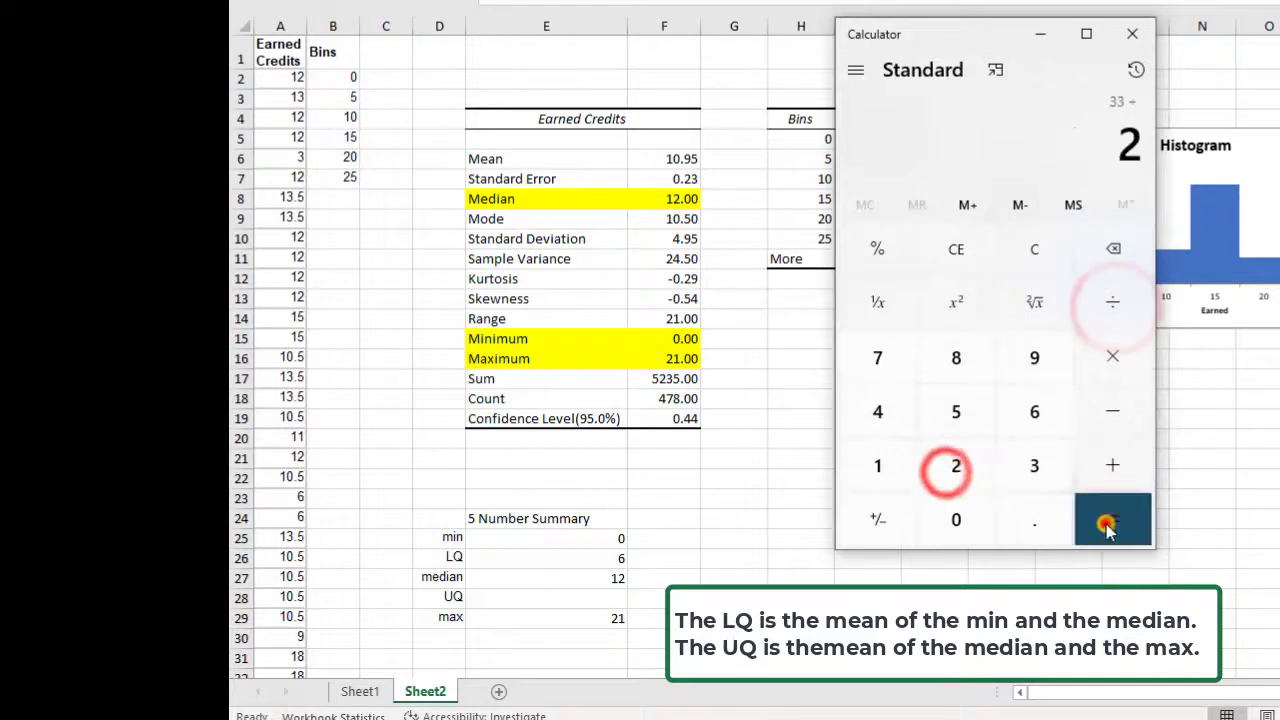
# Return to the Excel sheet and enter 16.5 as the UQ value in cell E28
pyautogui.click(602, 598)
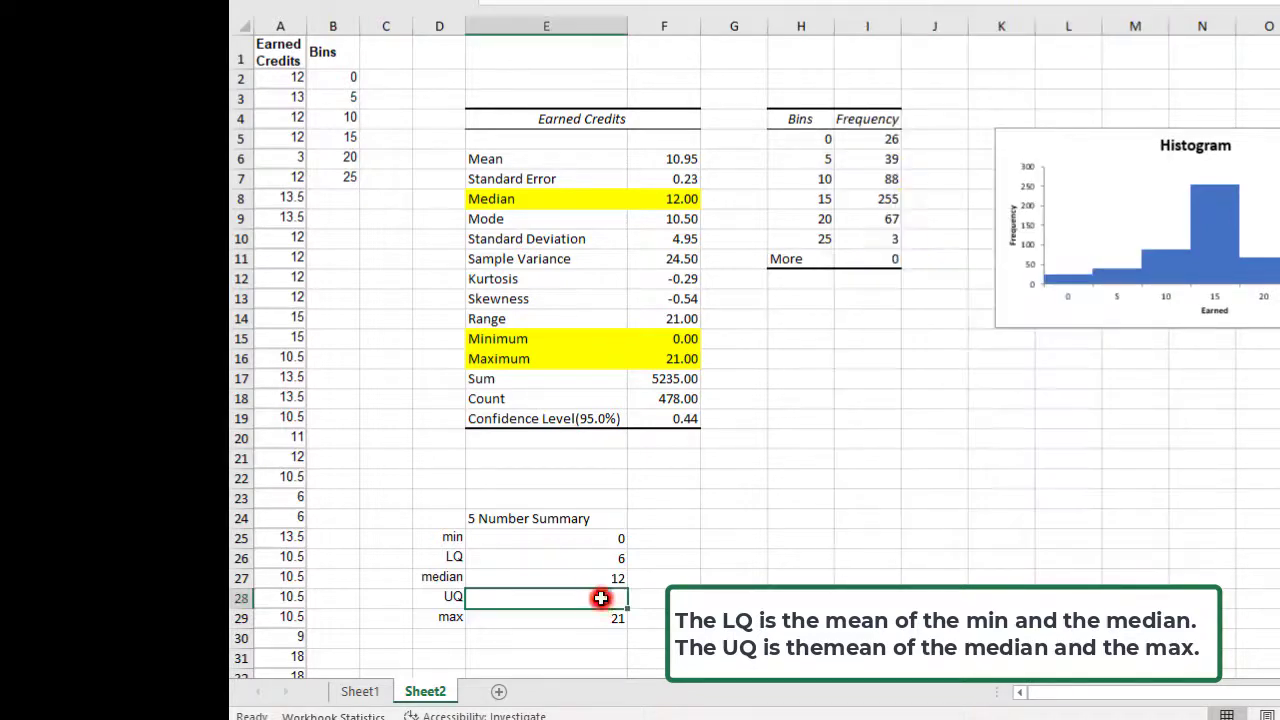
pyautogui.write('16.')
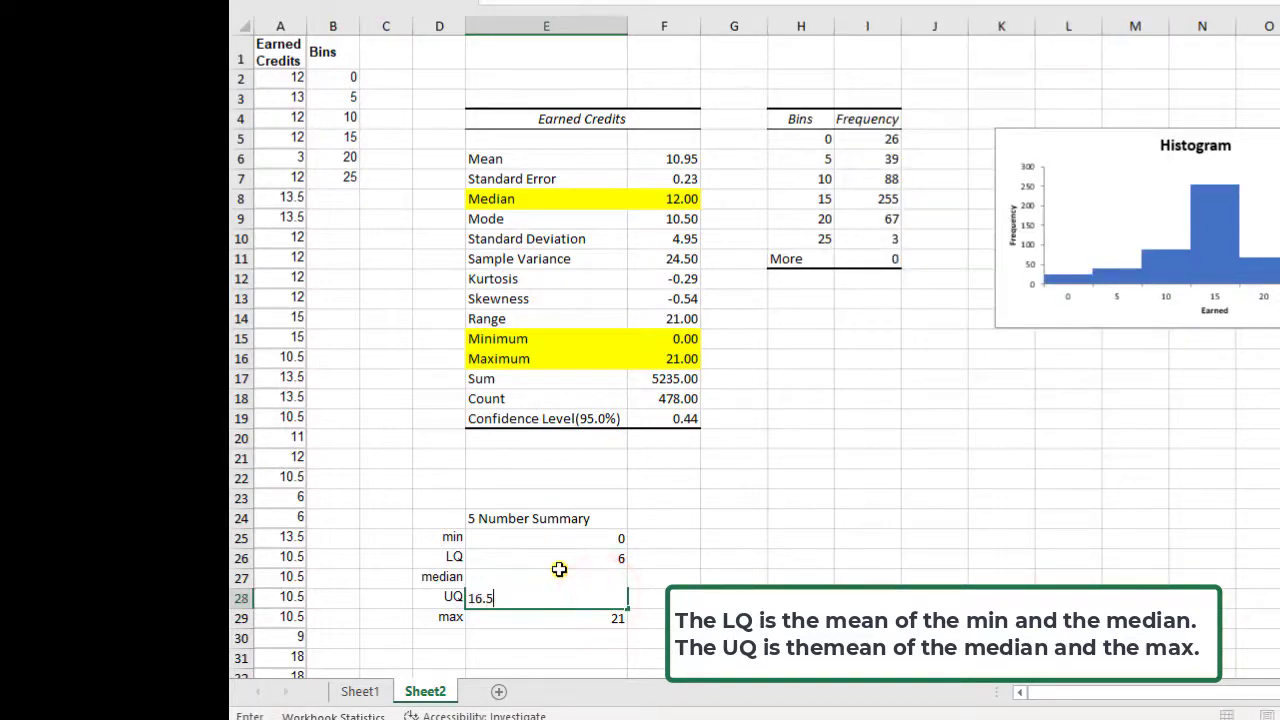
pyautogui.write('5')
pyautogui.press('Return')
pyautogui.click(731, 515)
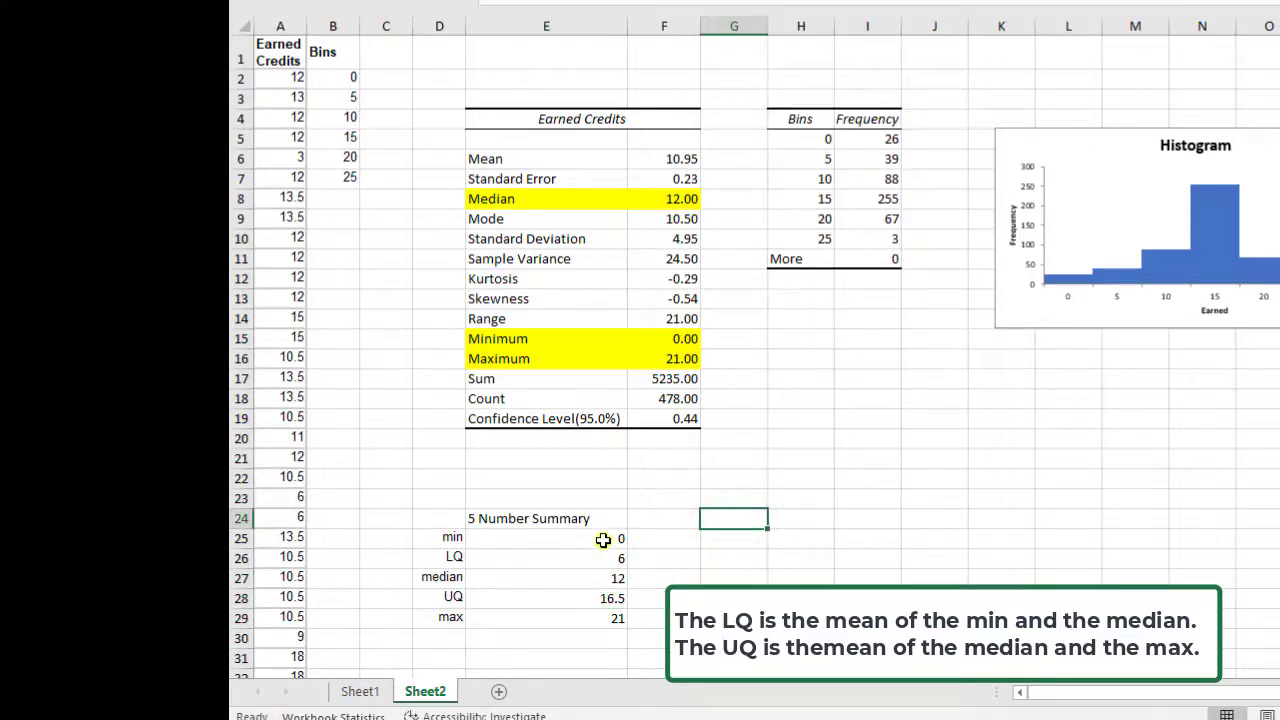
# Select the five summary values in E25:E29 as the source data for a chart and bring up the chart insertion commands
pyautogui.moveTo(603, 540); pyautogui.dragTo(593, 611)
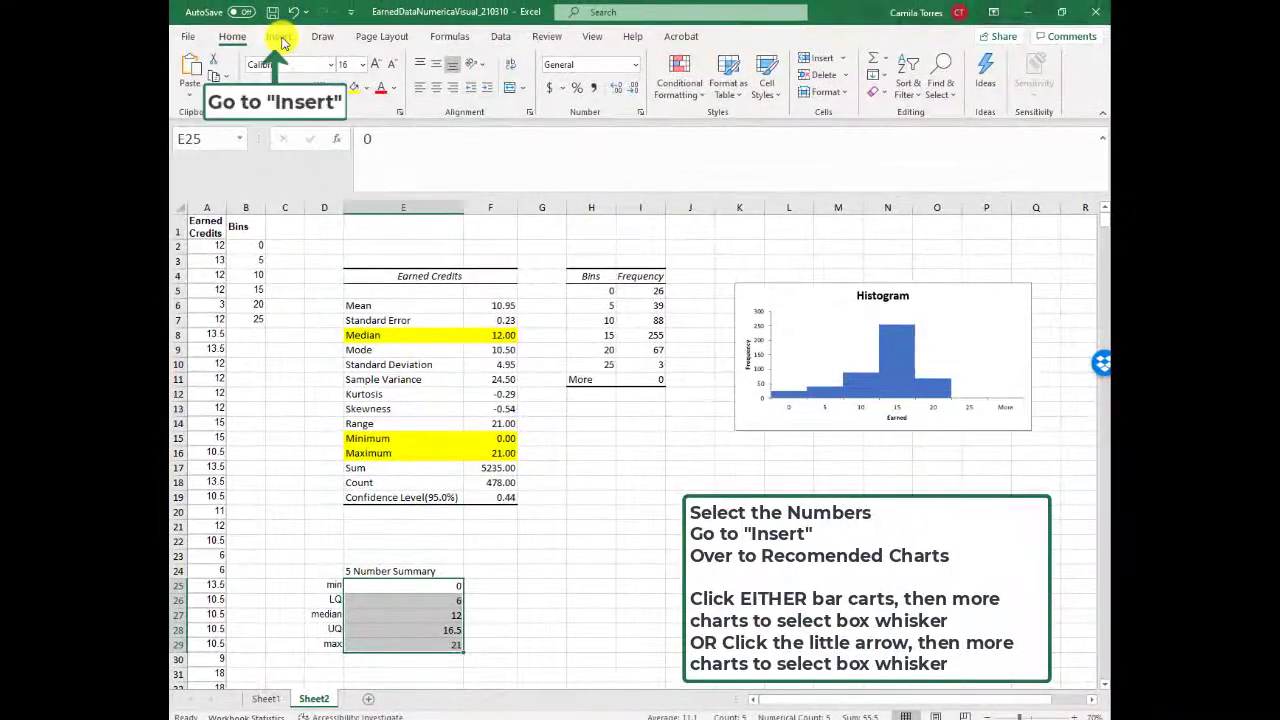
pyautogui.click(282, 38)
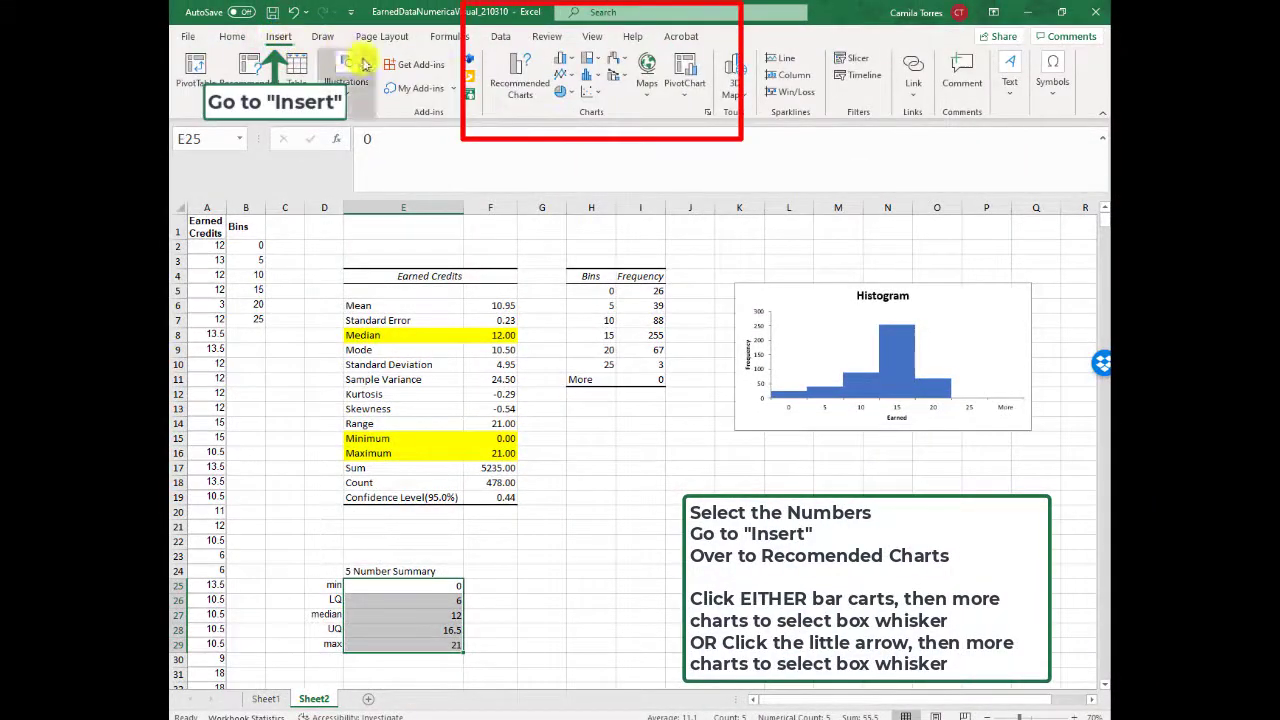
pyautogui.click(573, 62)
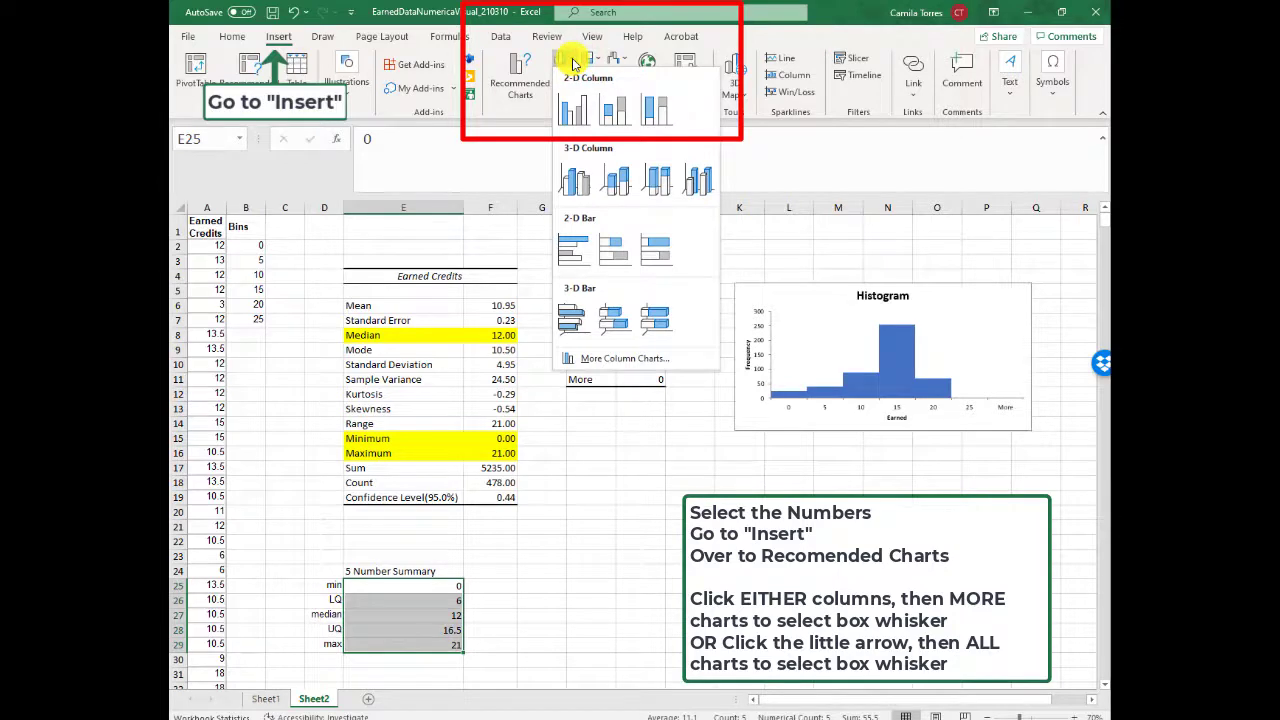
pyautogui.click(638, 359)
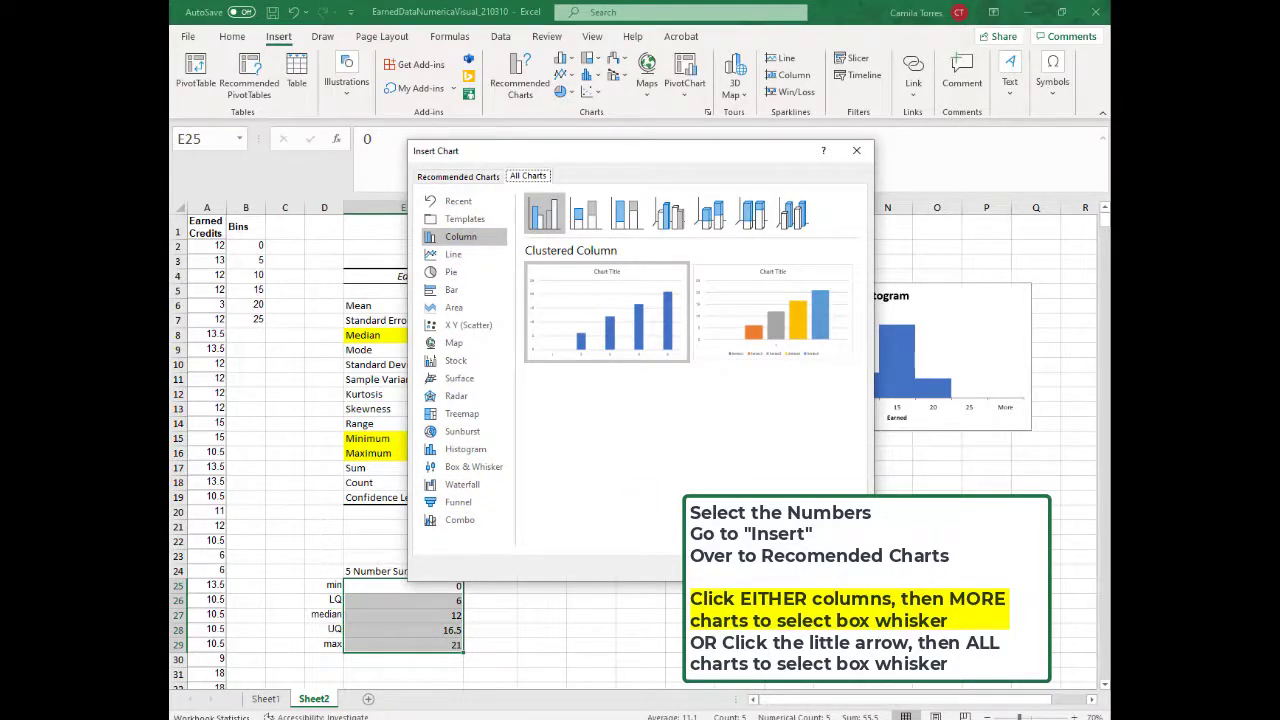
pyautogui.click(856, 150)
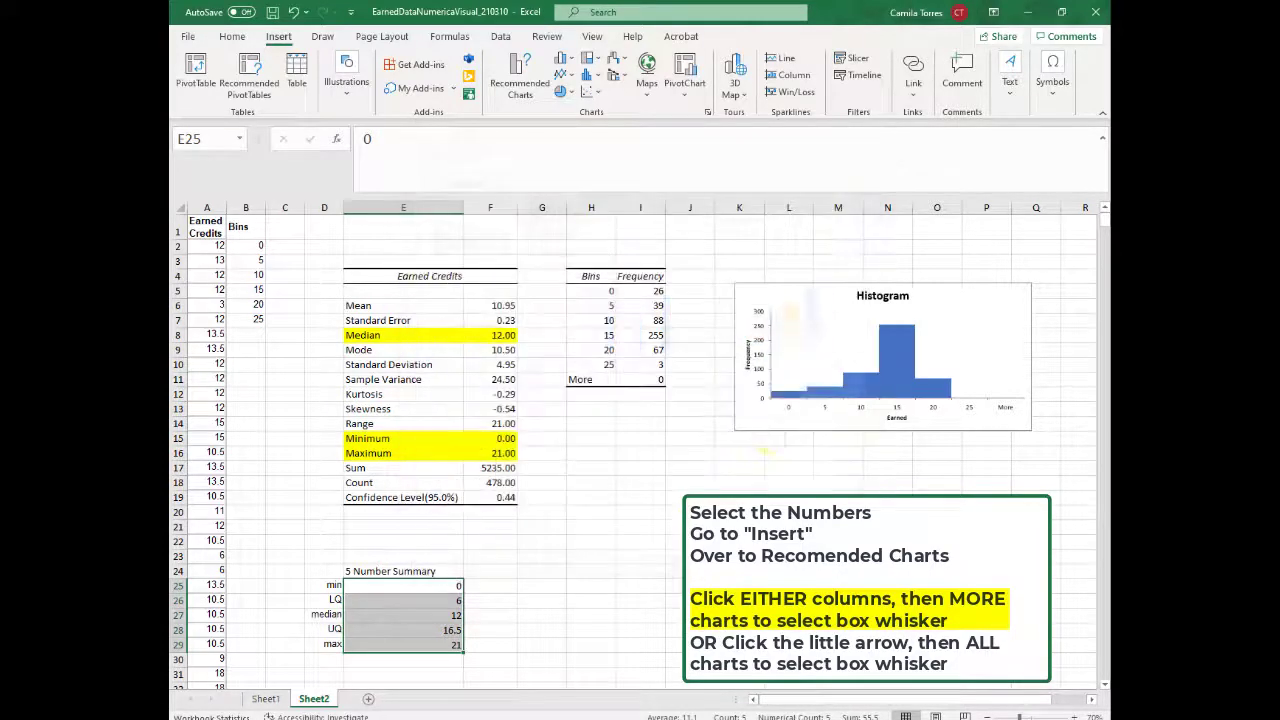
# Insert a Box and Whisker chart of the selected summary values, choosing it from the full list of chart types
pyautogui.click(708, 114)
pyautogui.click(709, 116)
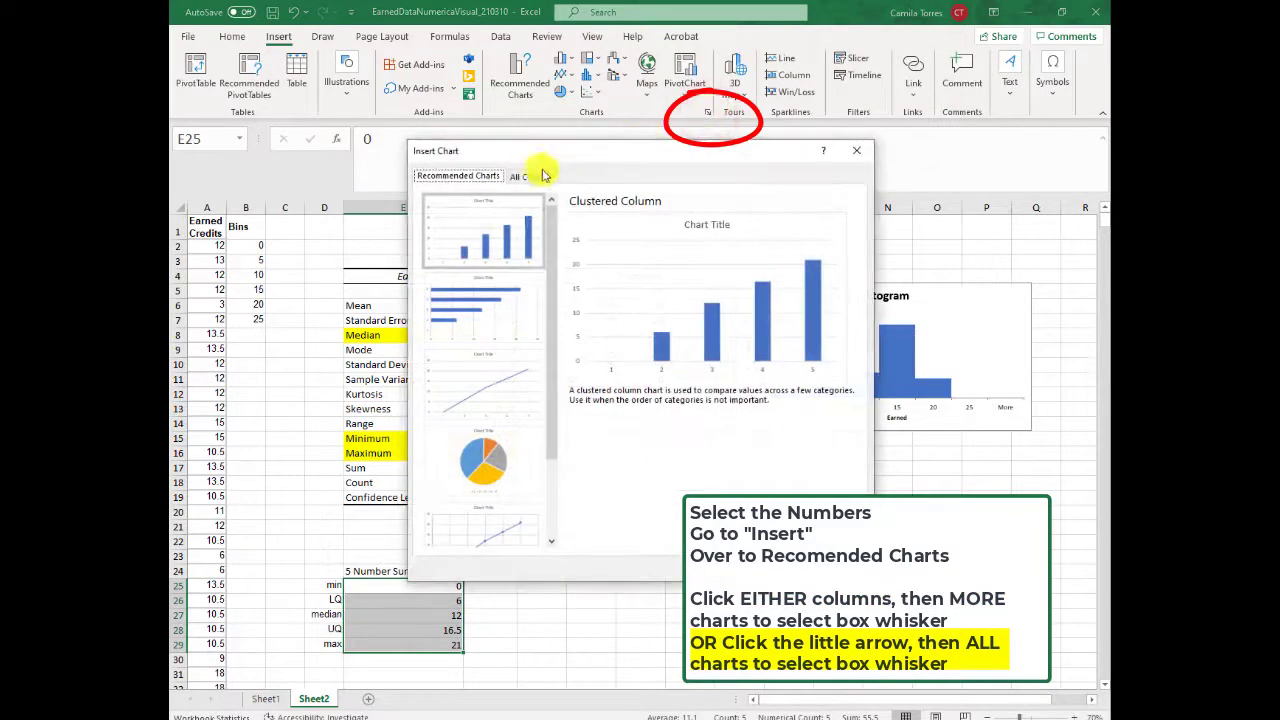
pyautogui.click(534, 176)
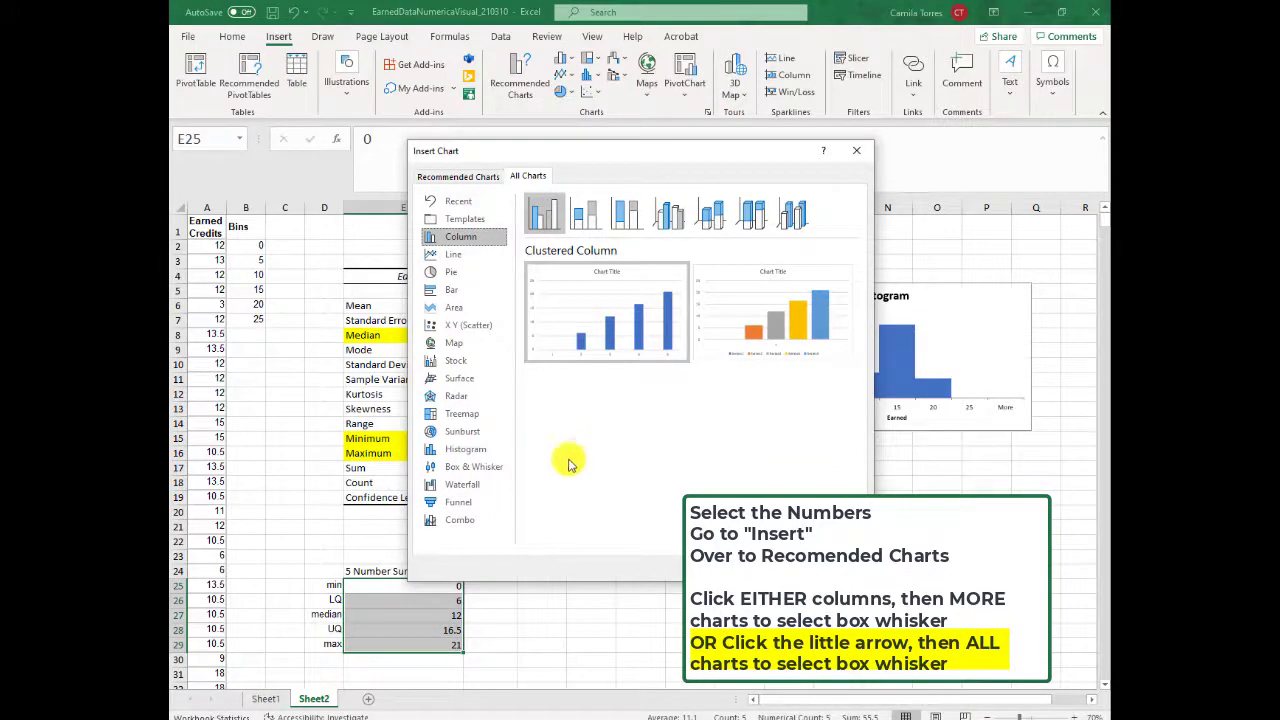
pyautogui.click(489, 474)
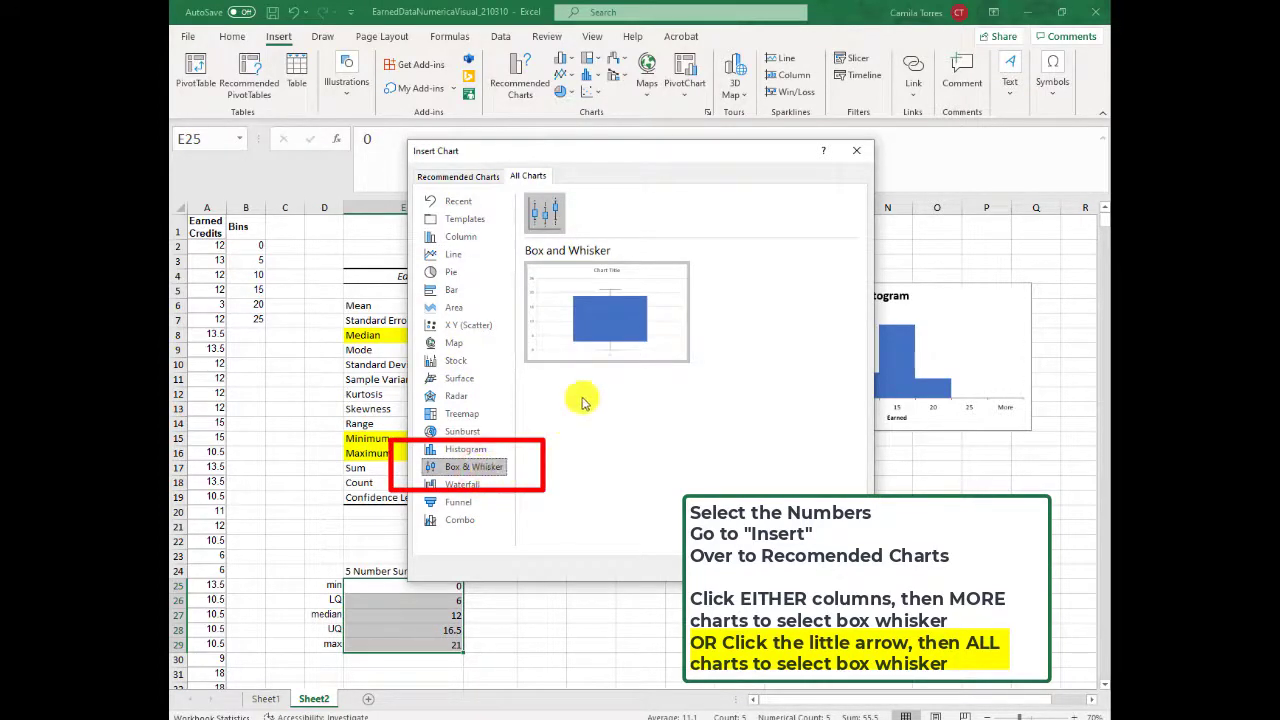
pyautogui.click(768, 566)
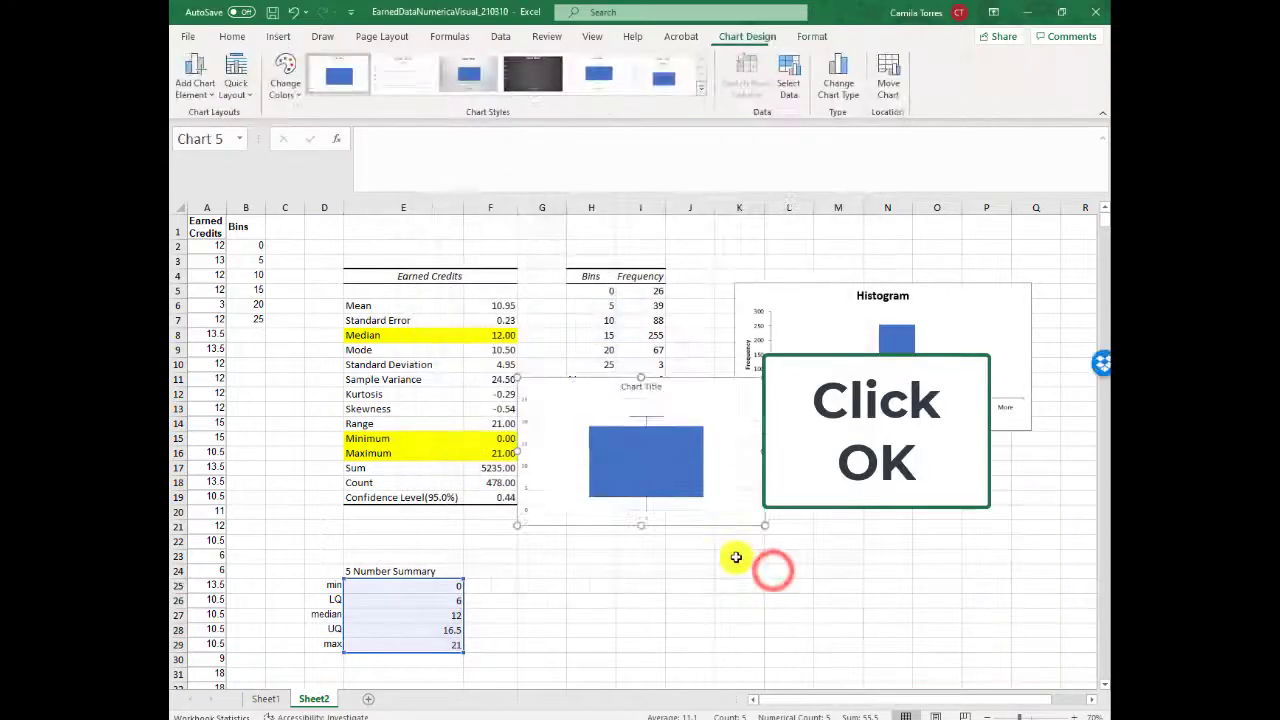
# Move the box plot below the histogram, beside the 5 Number Summary table, and enlarge it slightly
pyautogui.click(643, 387)
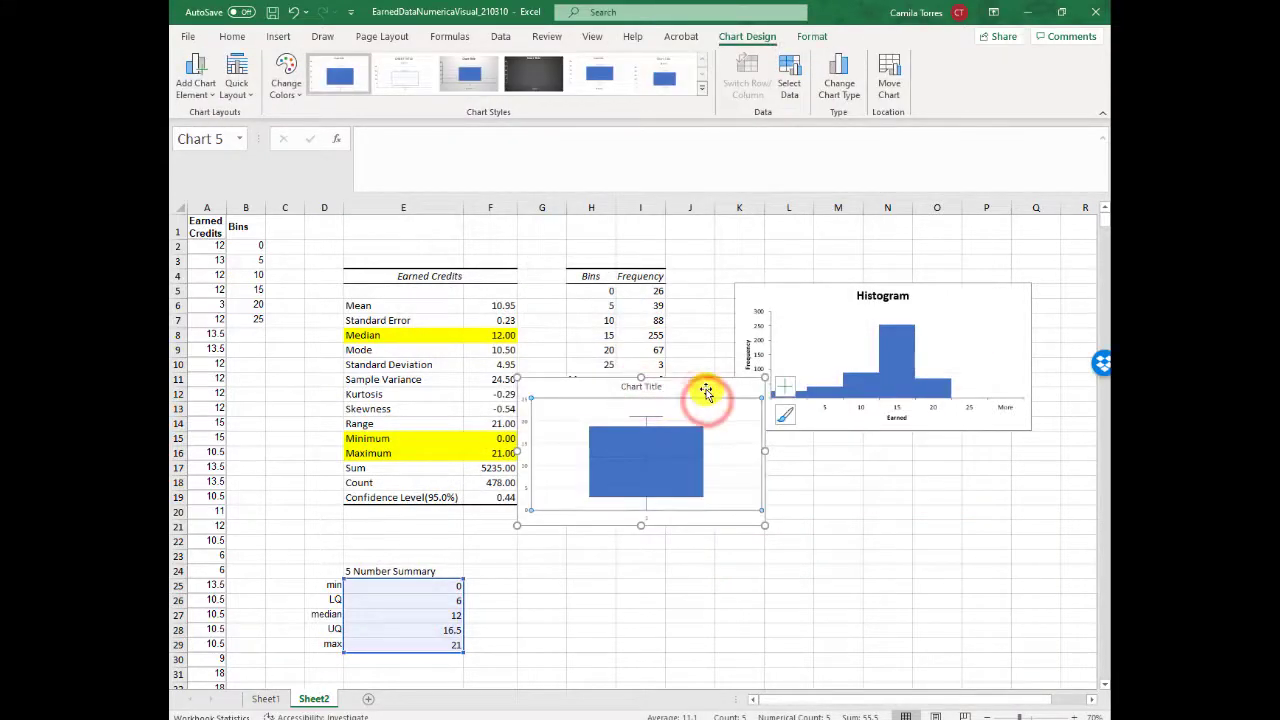
pyautogui.moveTo(707, 392); pyautogui.dragTo(732, 535)
pyautogui.scroll(-1, 792, 610)
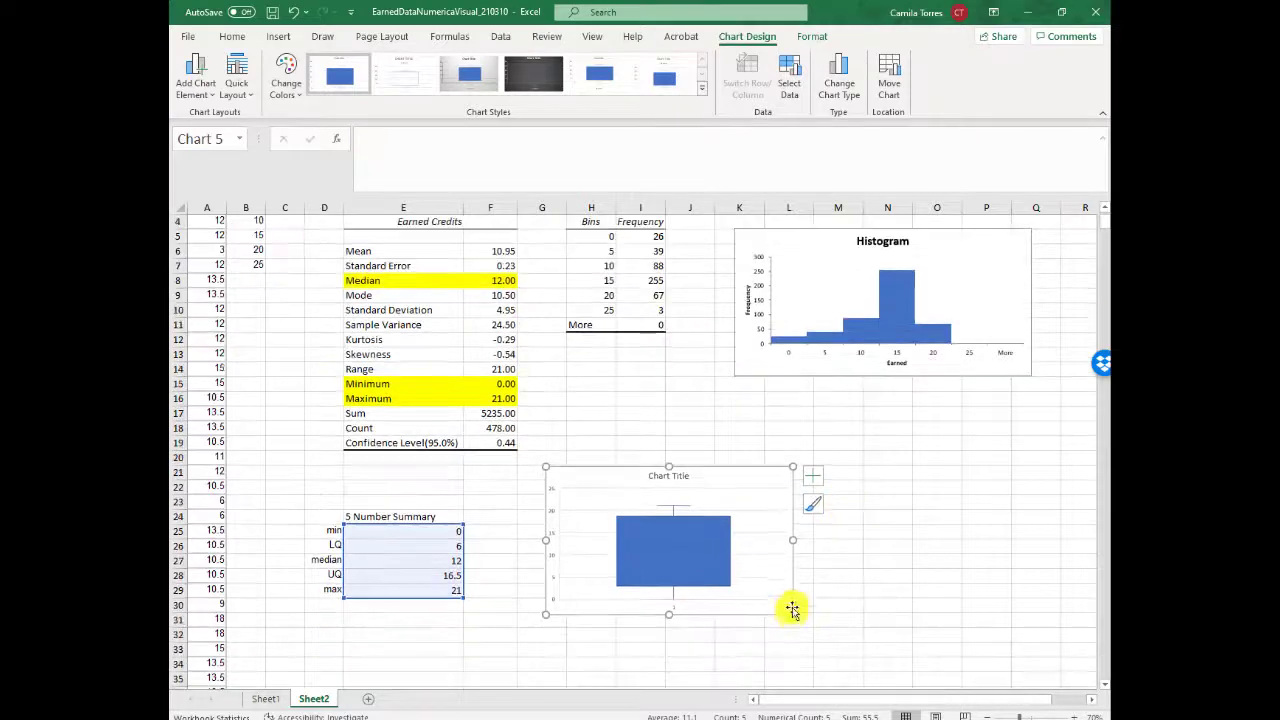
pyautogui.moveTo(790, 612); pyautogui.dragTo(831, 636)
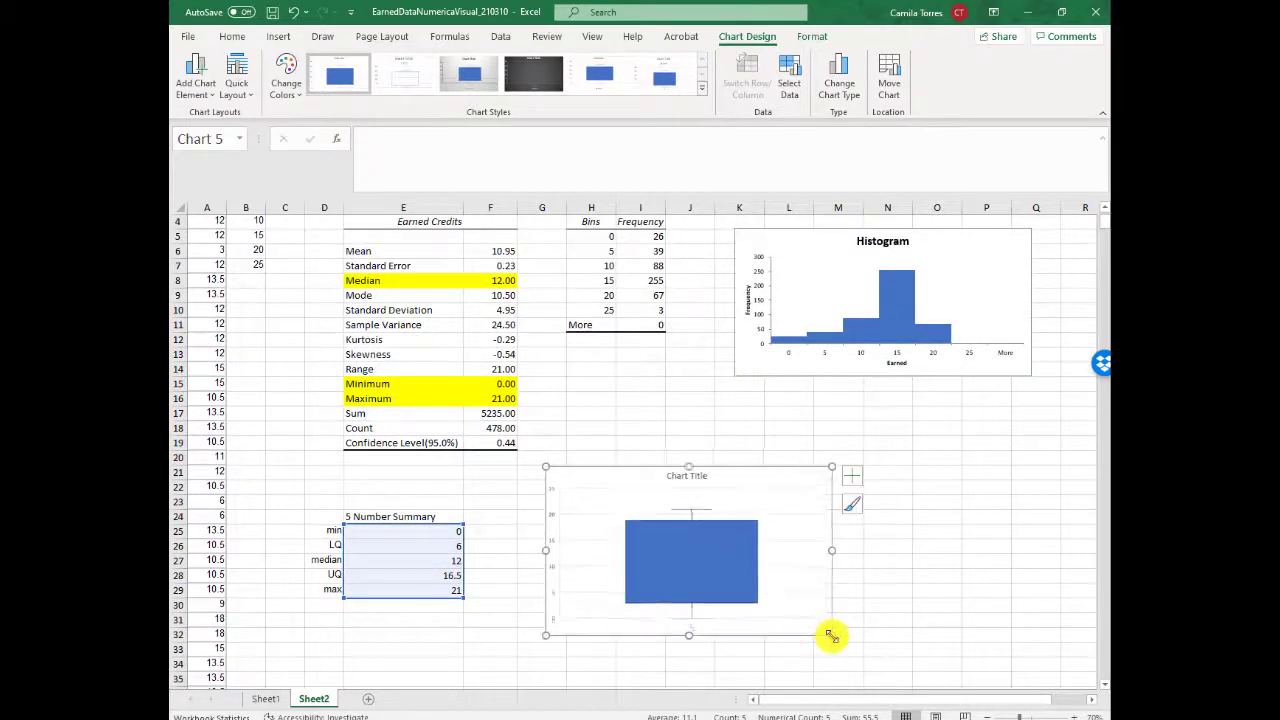
pyautogui.scroll(-1, 909, 572)
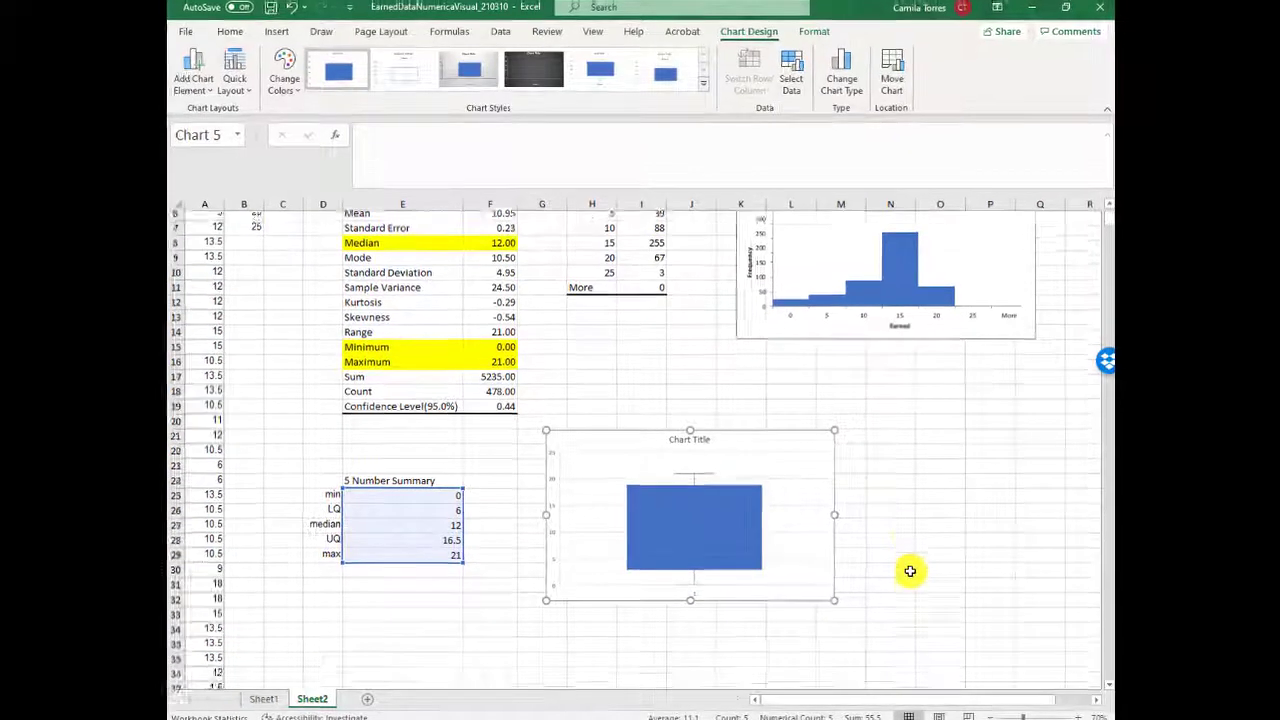
# Replace the box plot's placeholder title with "Earned Credit Box Plot"
pyautogui.click(697, 430)
pyautogui.click(701, 427)
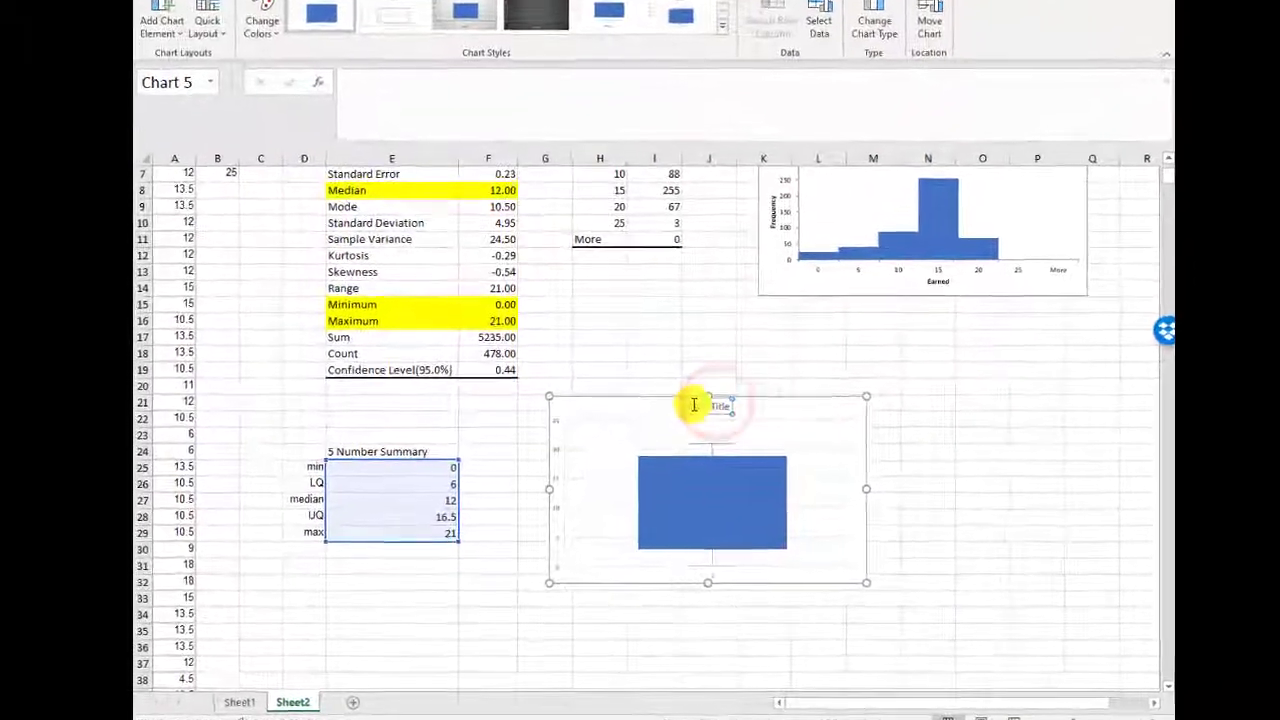
pyautogui.click(675, 425)
pyautogui.moveTo(694, 393); pyautogui.dragTo(739, 396)
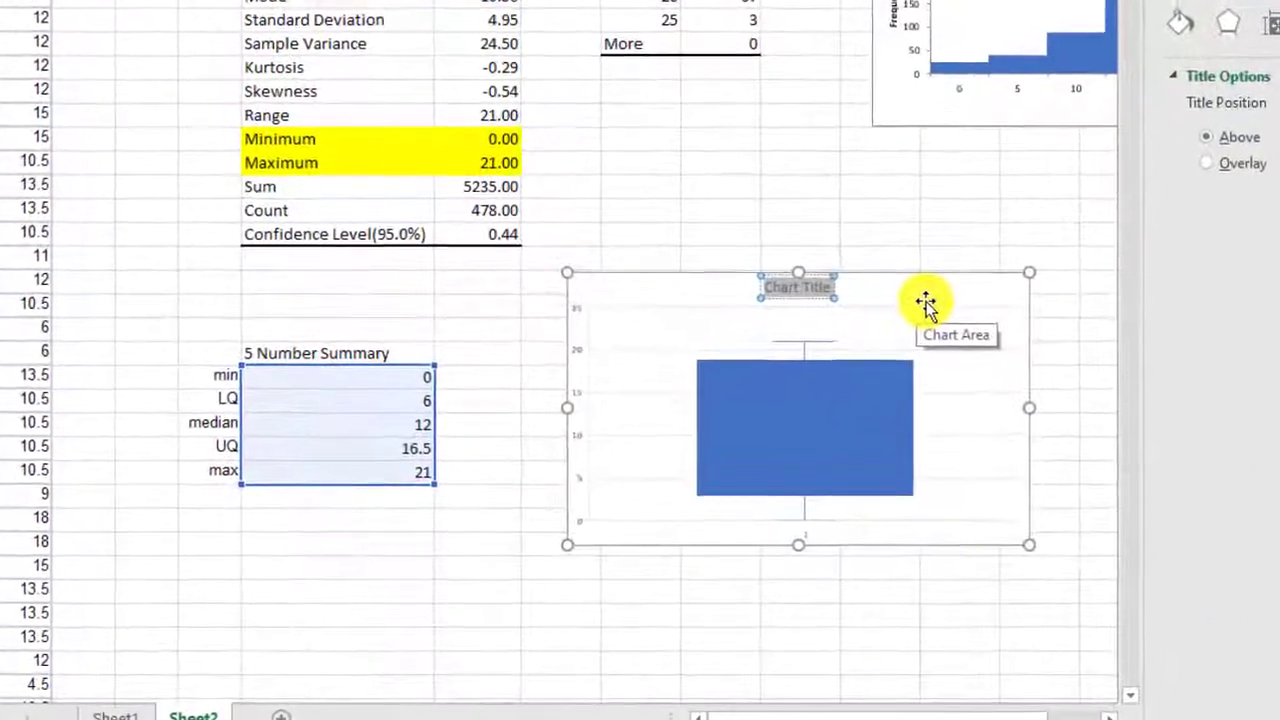
pyautogui.write('Earned Credit Box Plot')
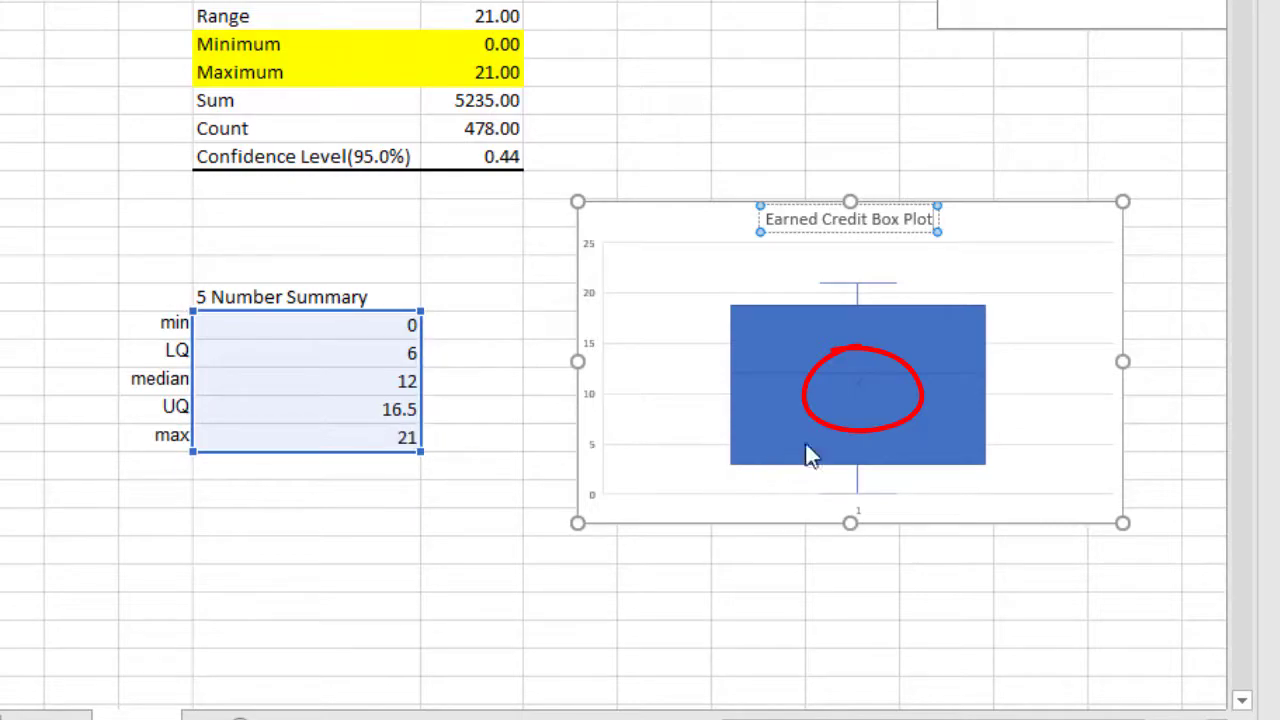
# Open the formatting of the box plot's data series and give the box a light blue solid fill
pyautogui.doubleClick(858, 388)
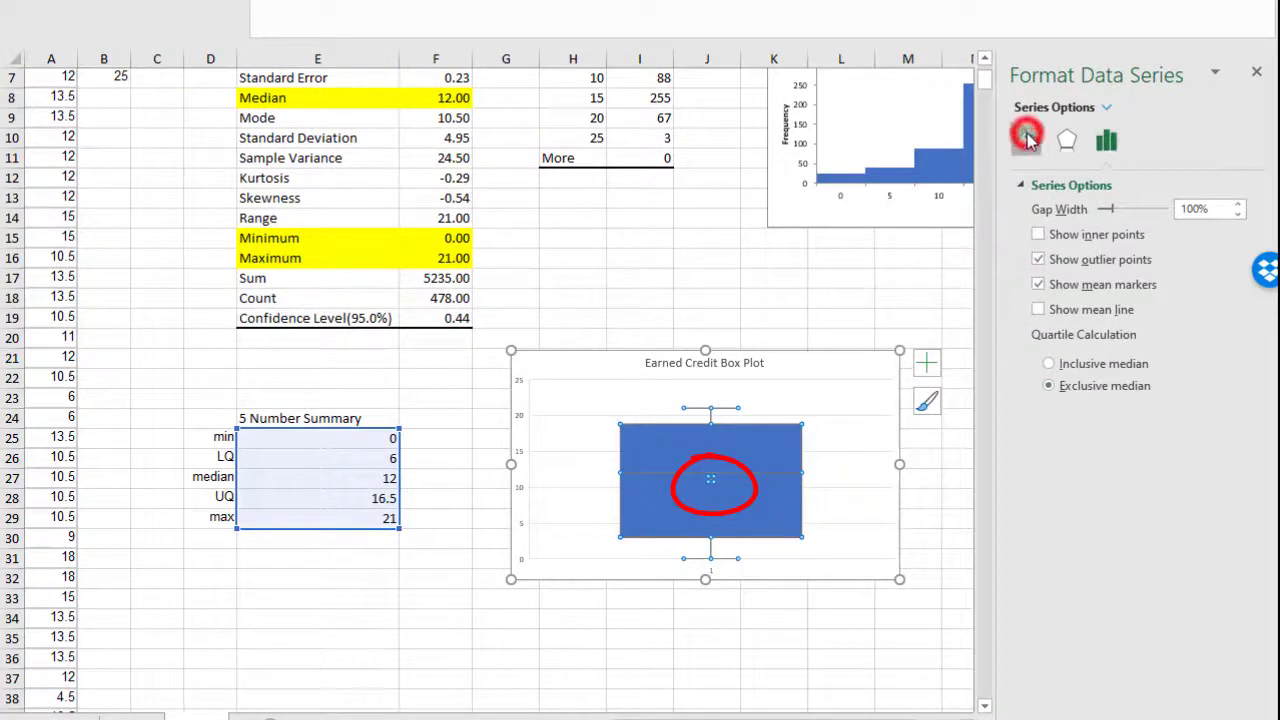
pyautogui.click(1027, 140)
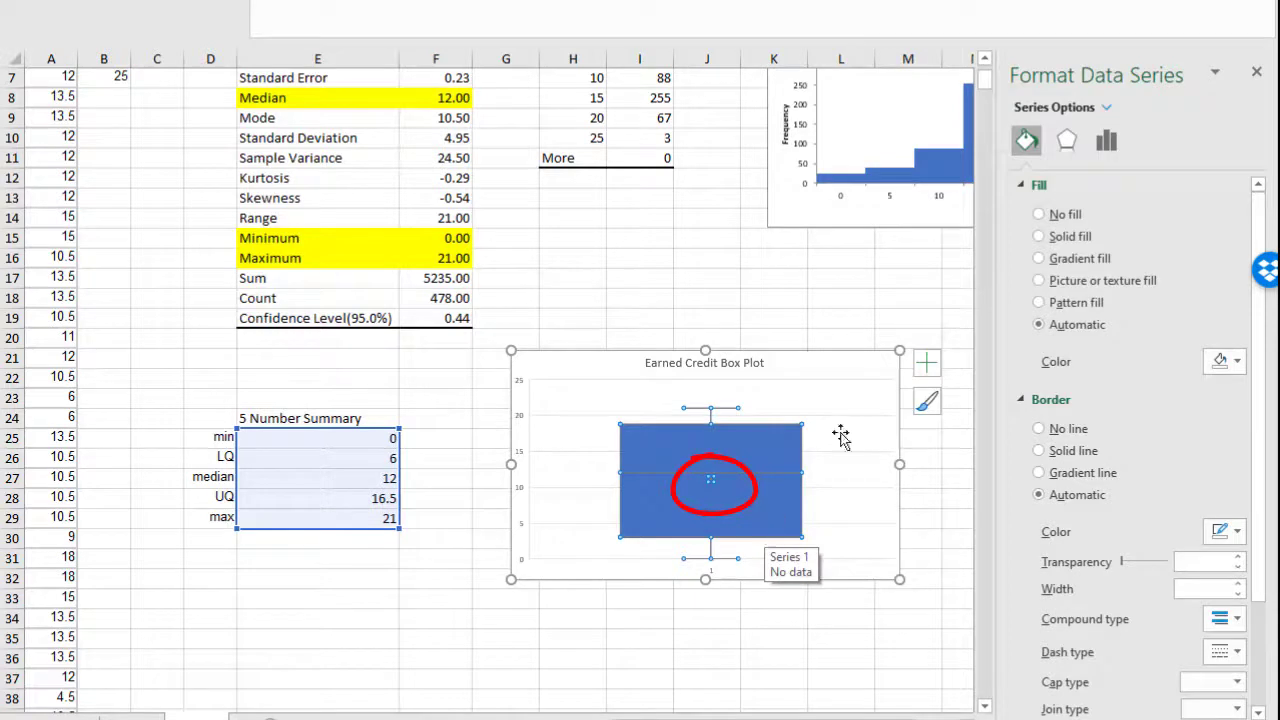
pyautogui.click(1237, 362)
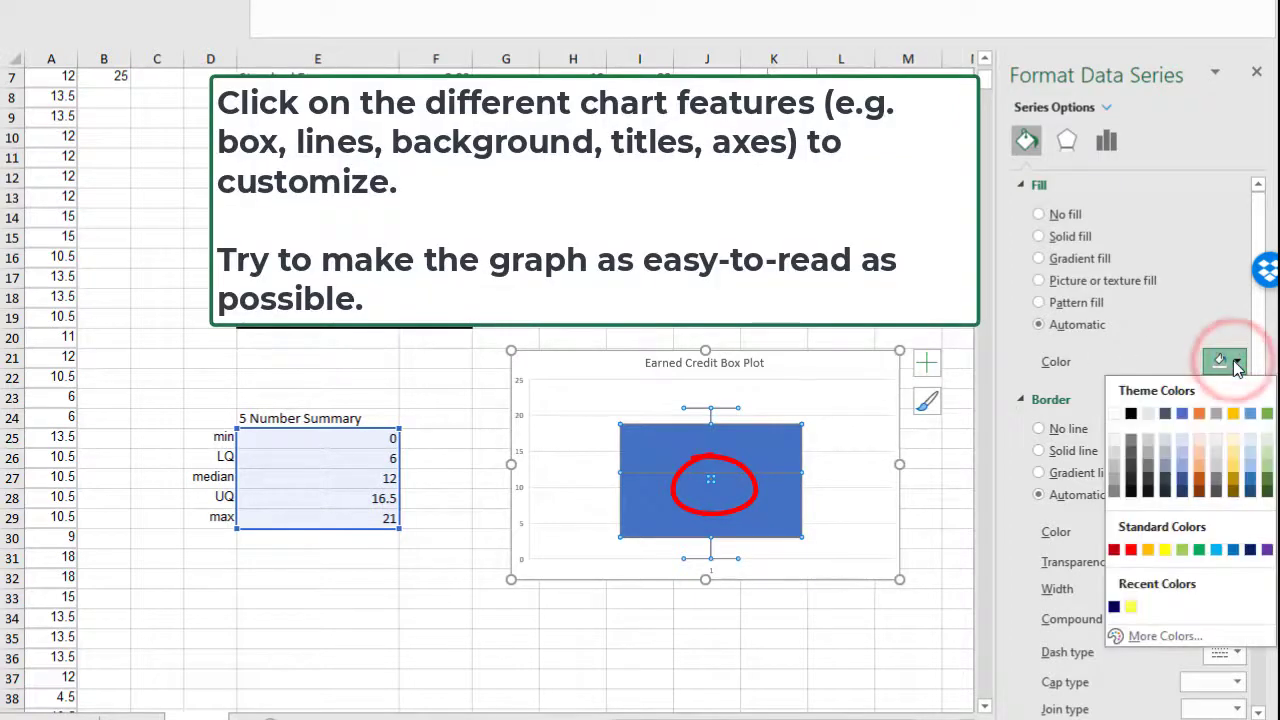
pyautogui.click(1181, 445)
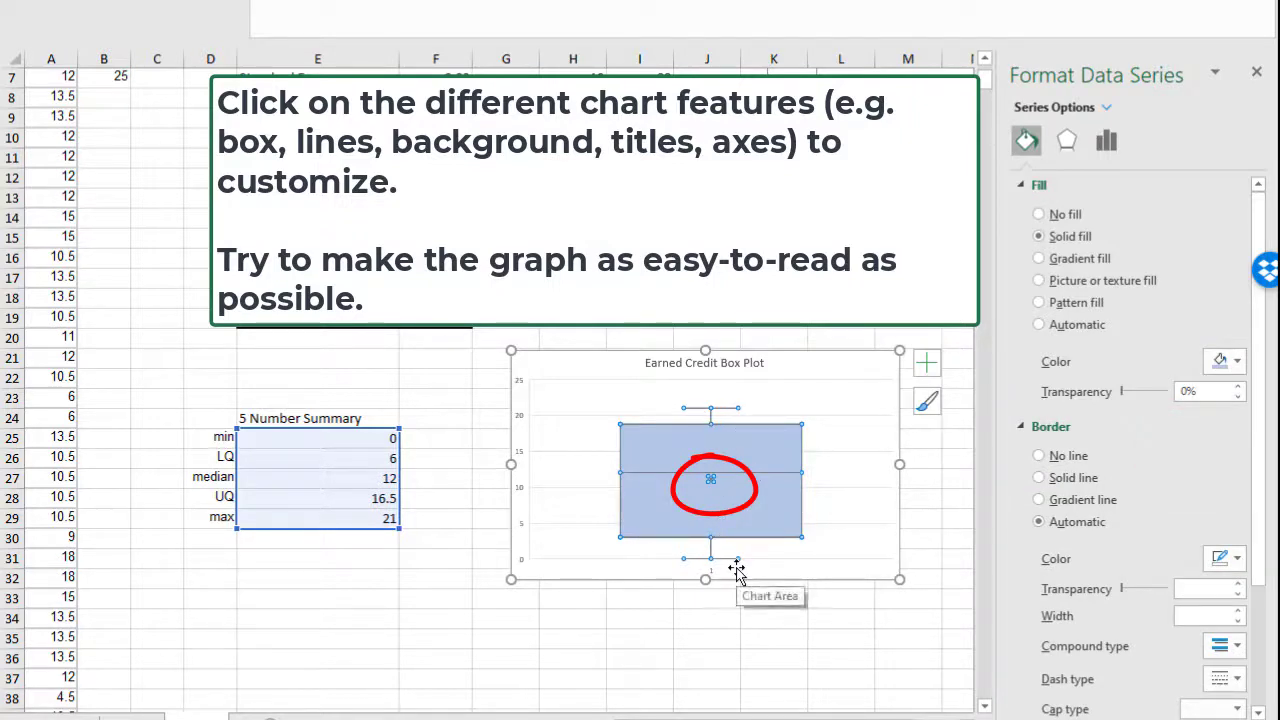
# Give the box plot series a solid border line with a width of 2 pt
pyautogui.click(1040, 478)
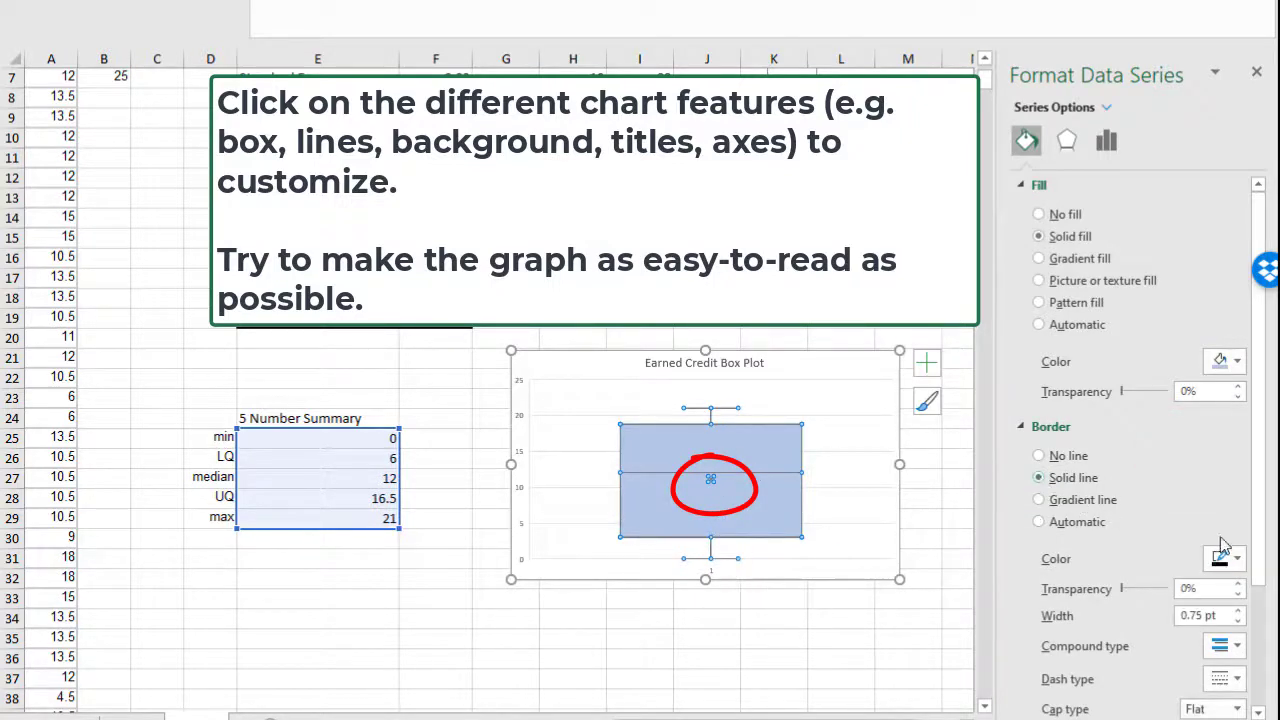
pyautogui.click(1215, 615)
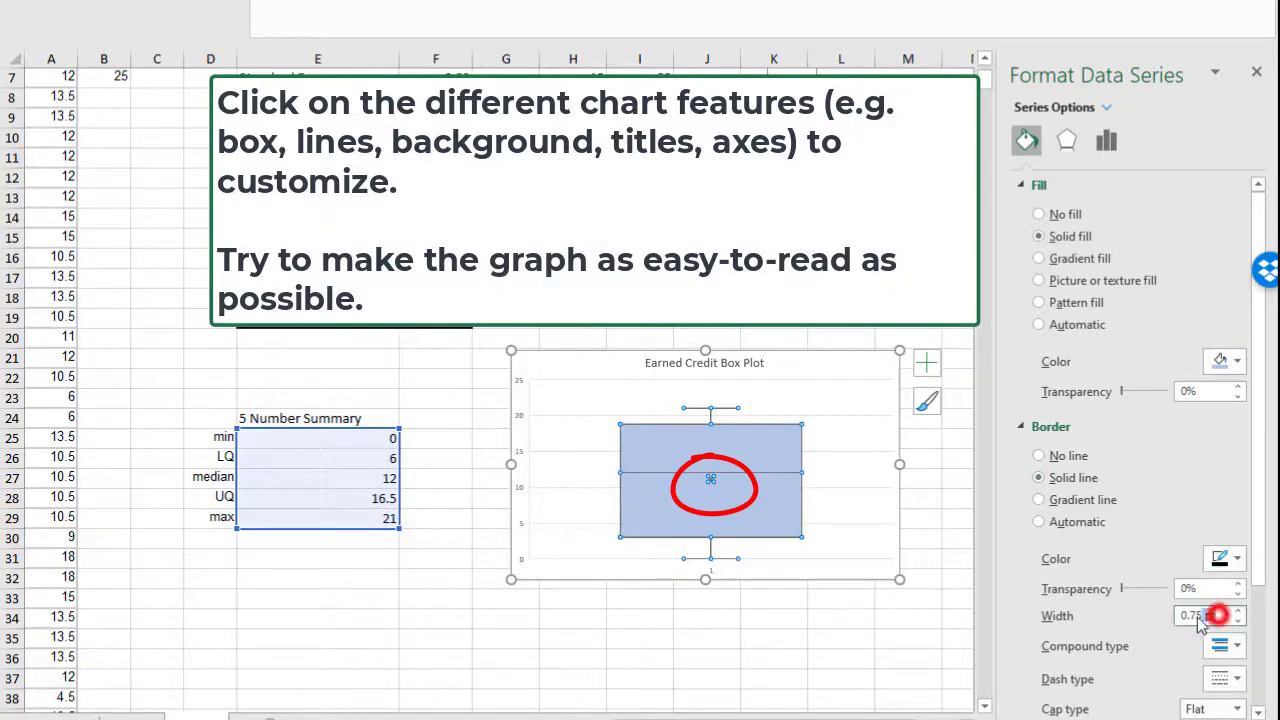
pyautogui.write('1')
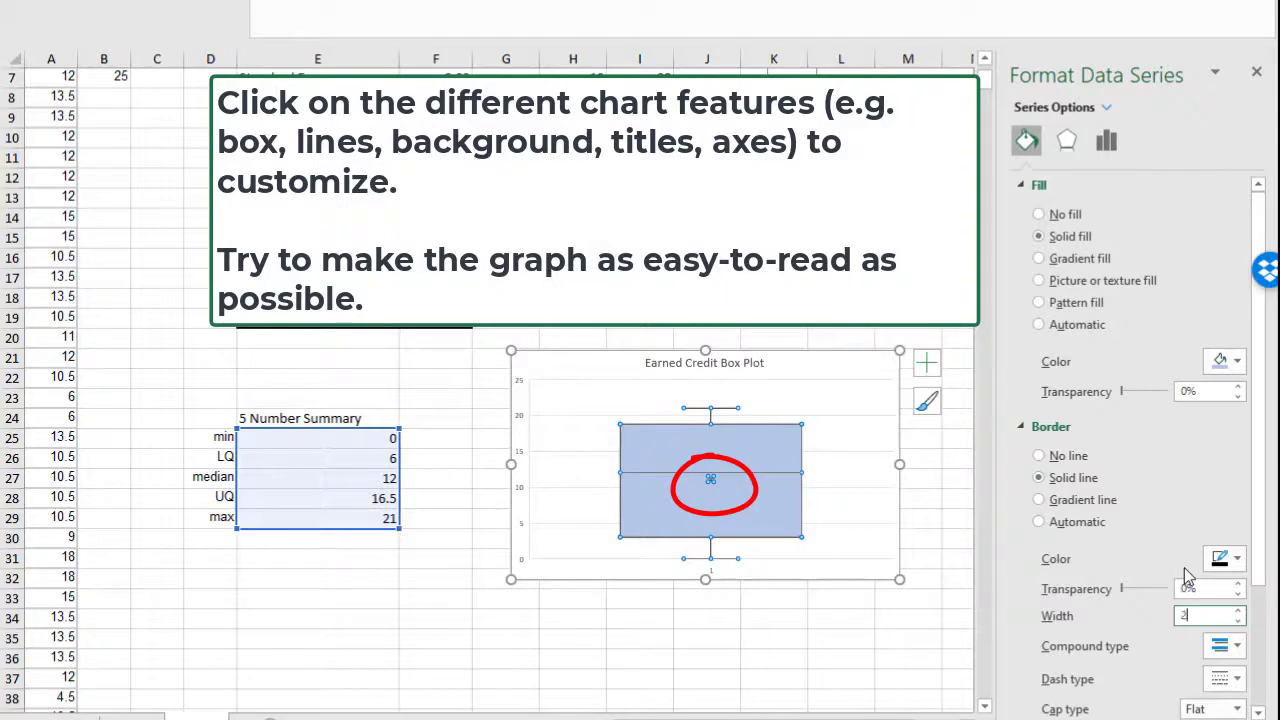
pyautogui.write('.0')
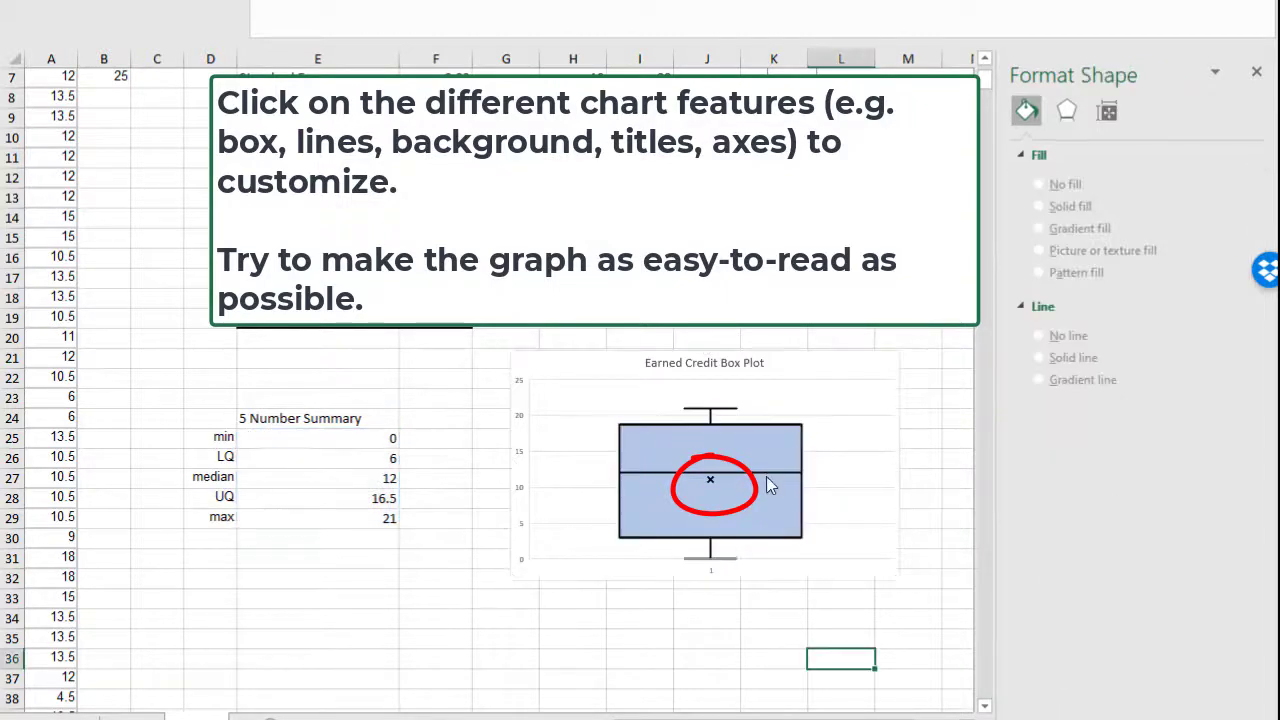
# Reselect the box plot series and set its quartile calculation to Inclusive median
pyautogui.click(766, 472)
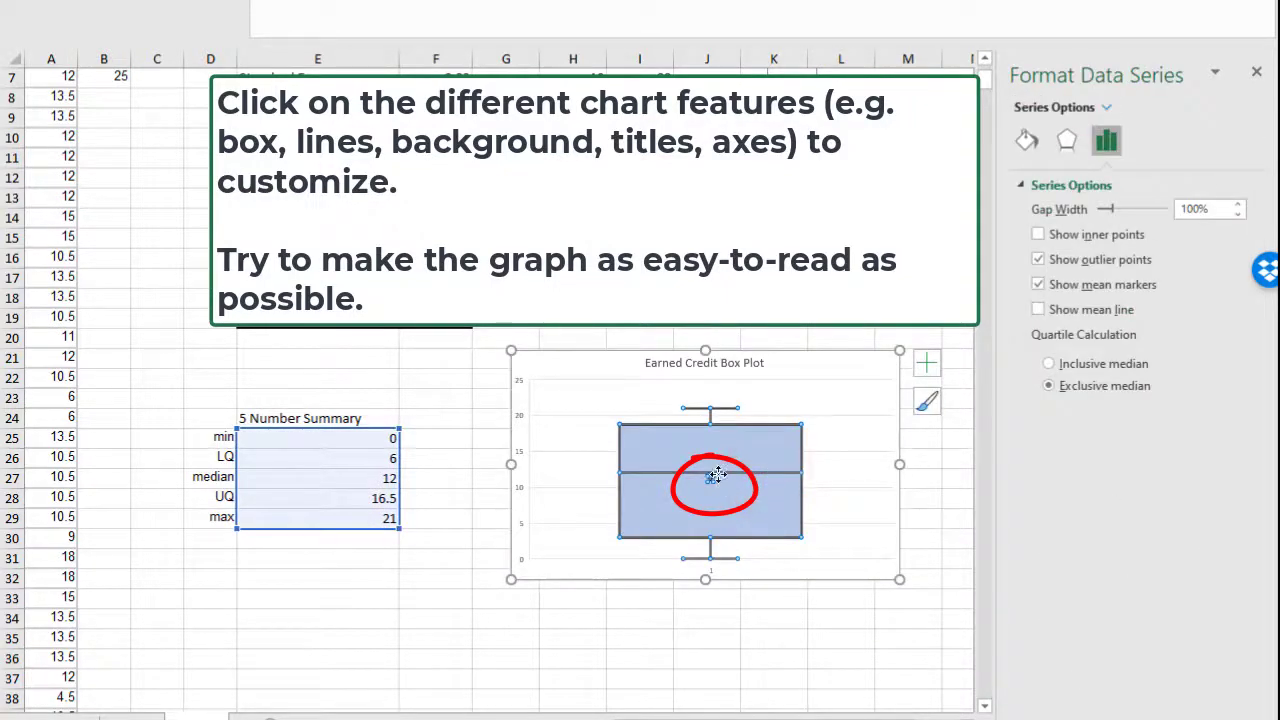
pyautogui.click(1048, 364)
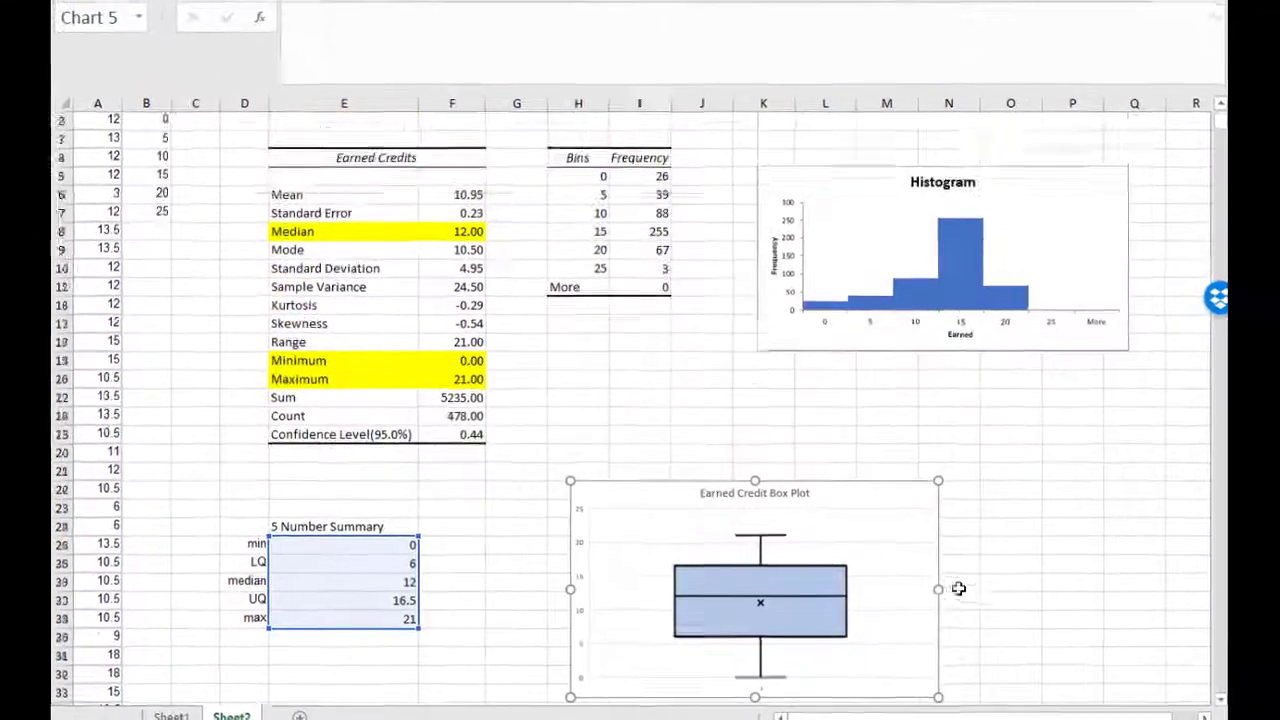
pyautogui.scroll(-3, 943, 582)
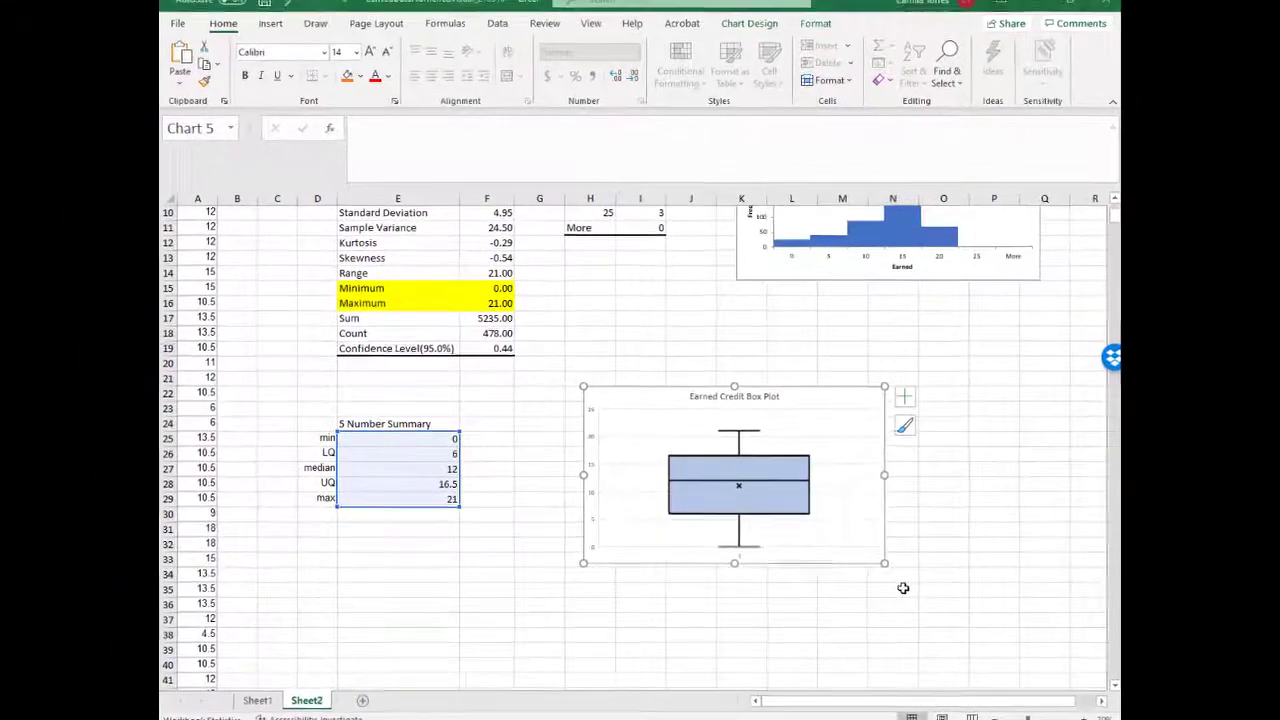